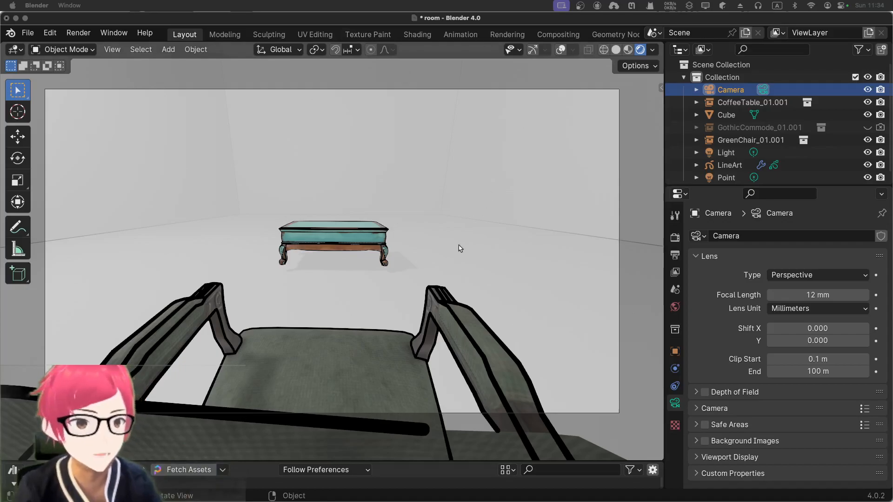
# Look up the Scene Line Art option for Grease Pencil and show the existing LineArt object's Line Art modifier settings
pyautogui.hotkey('shift', 'a')
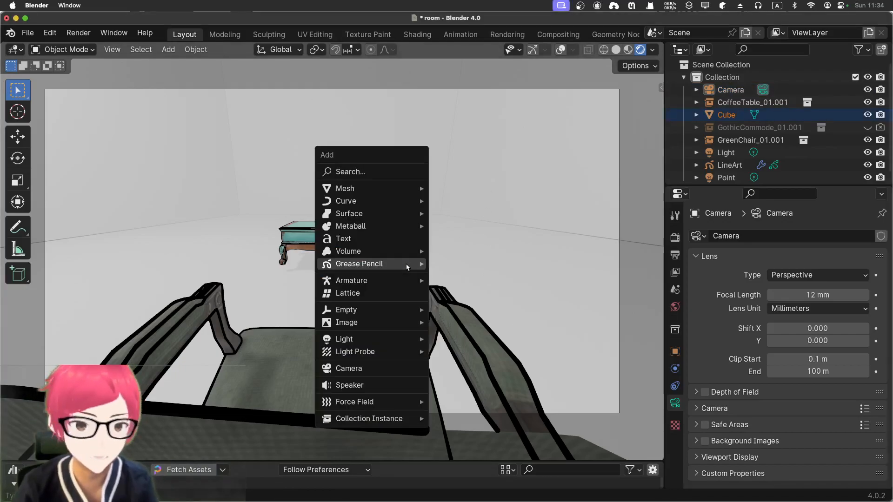
pyautogui.moveTo(406, 264)
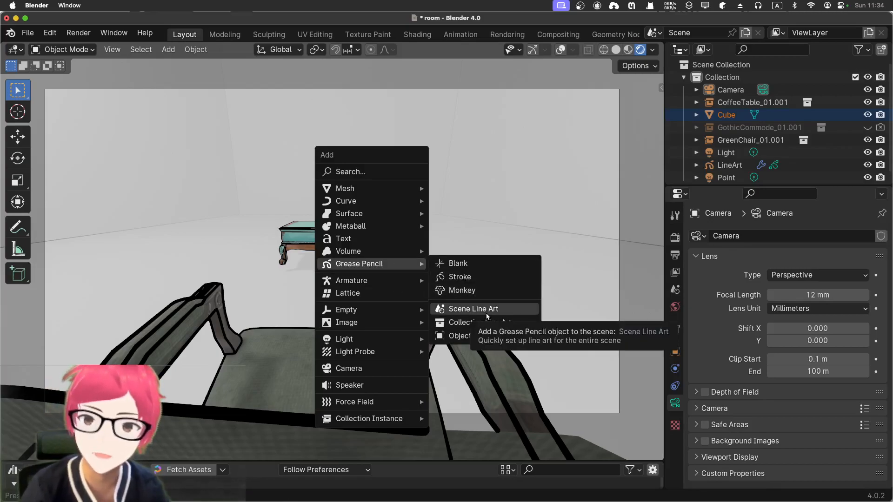
pyautogui.click(730, 166)
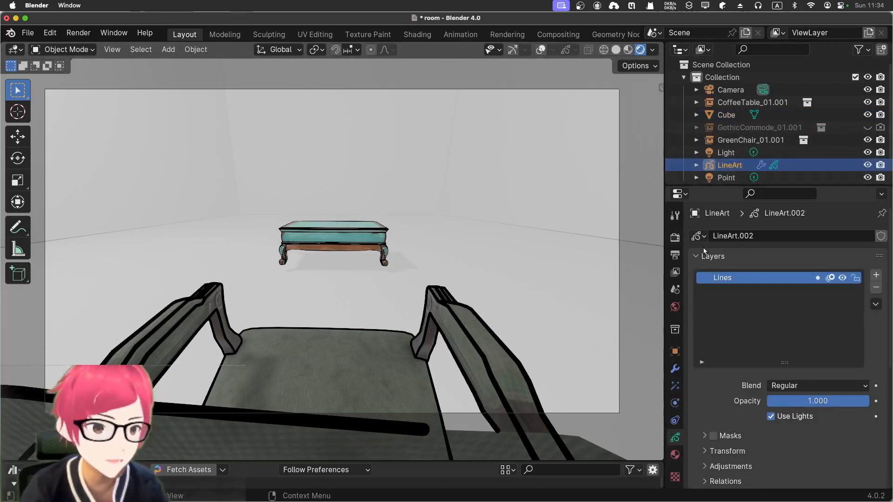
pyautogui.click(675, 368)
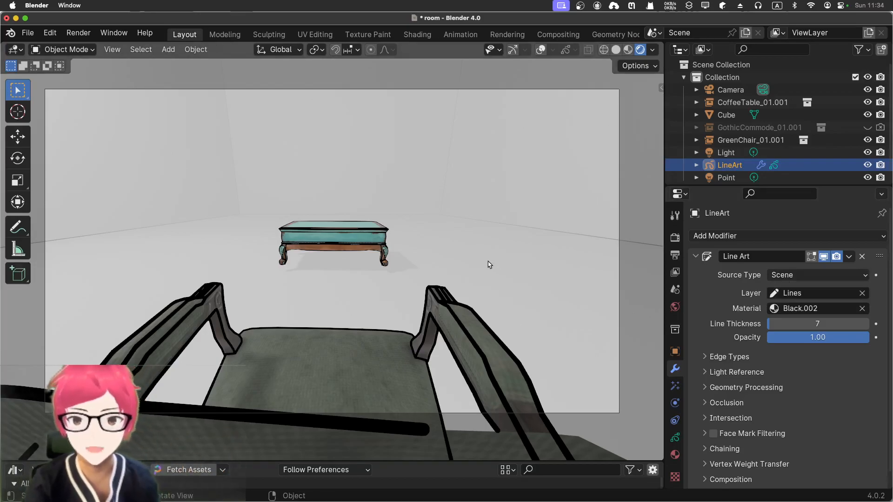
# Compare the coffee table up close with the LineArt object hidden and shown in the viewport
pyautogui.click(332, 267)
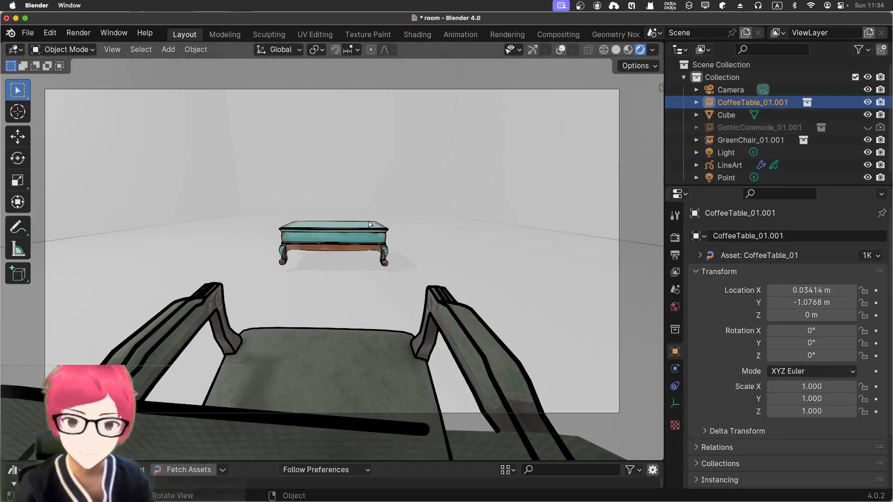
pyautogui.scroll(10, 380, 228)
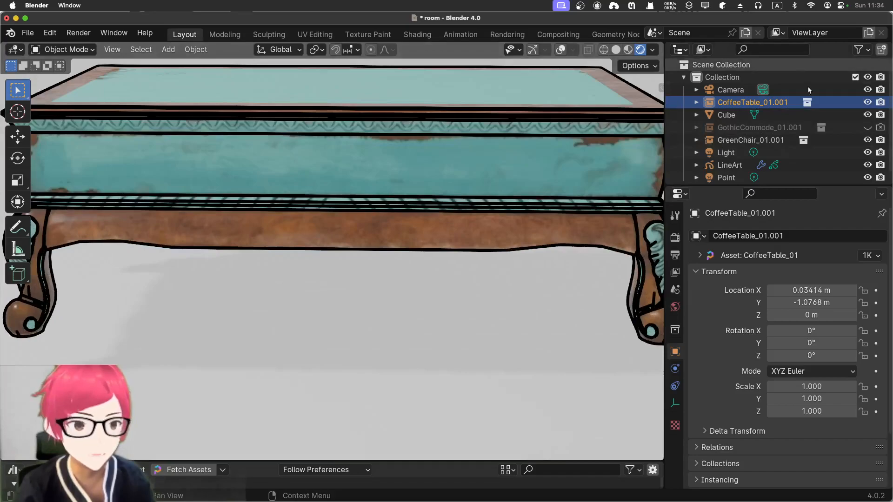
pyautogui.click(868, 166)
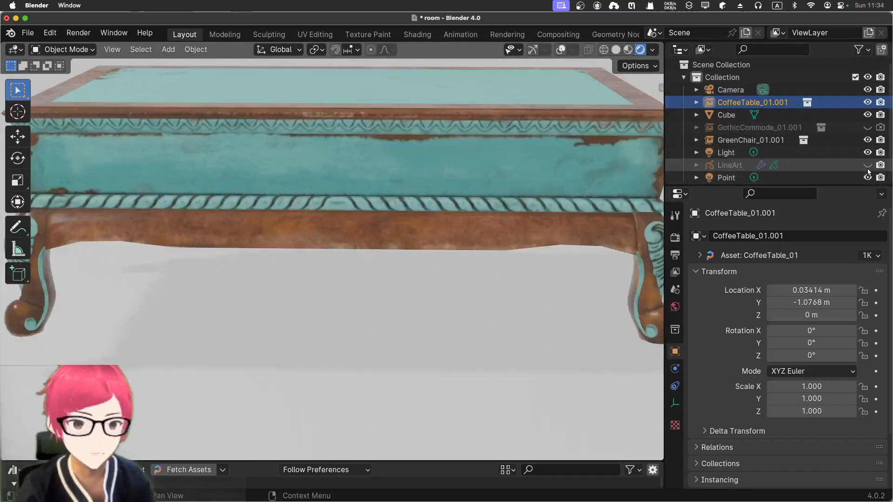
pyautogui.scroll(-4, 420, 128)
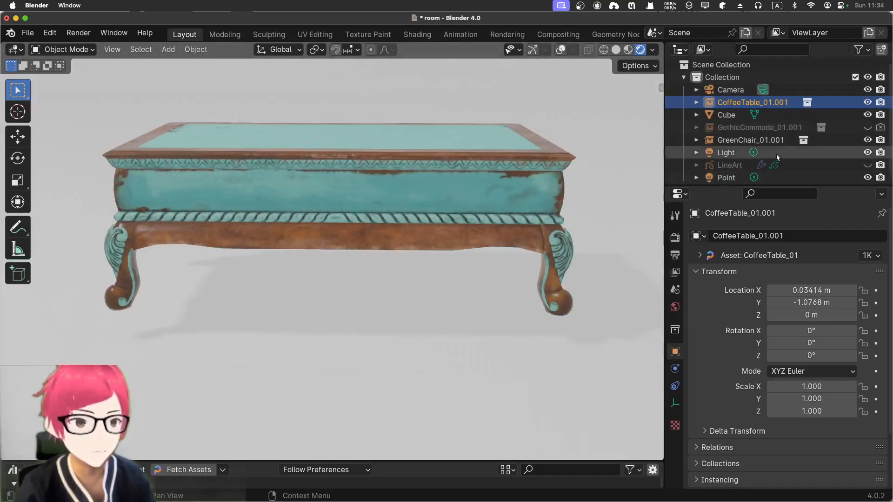
pyautogui.click(867, 166)
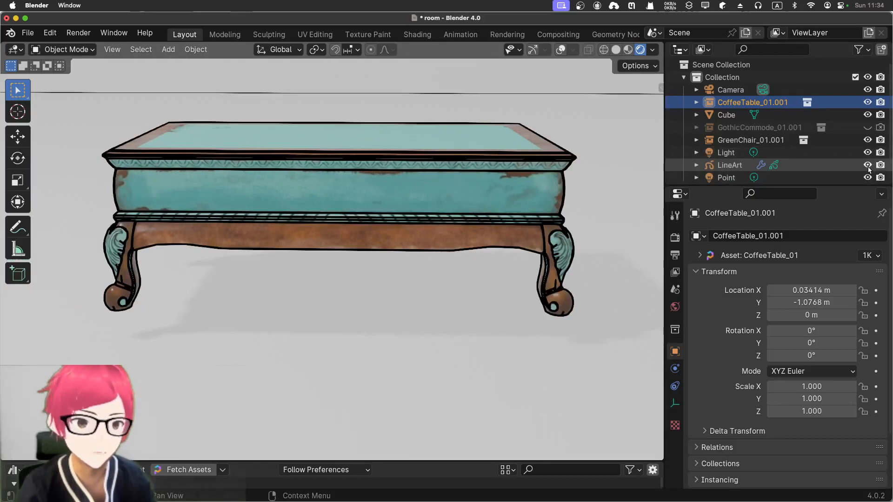
# Compare the green chair and coffee table with the line art hidden and shown, viewing the table near and far
pyautogui.scroll(-5, 496, 285)
pyautogui.click(389, 375)
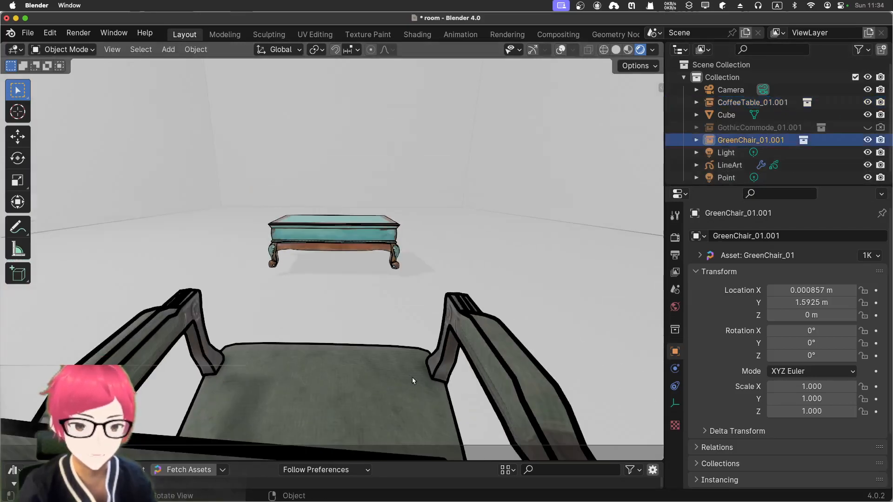
pyautogui.click(867, 165)
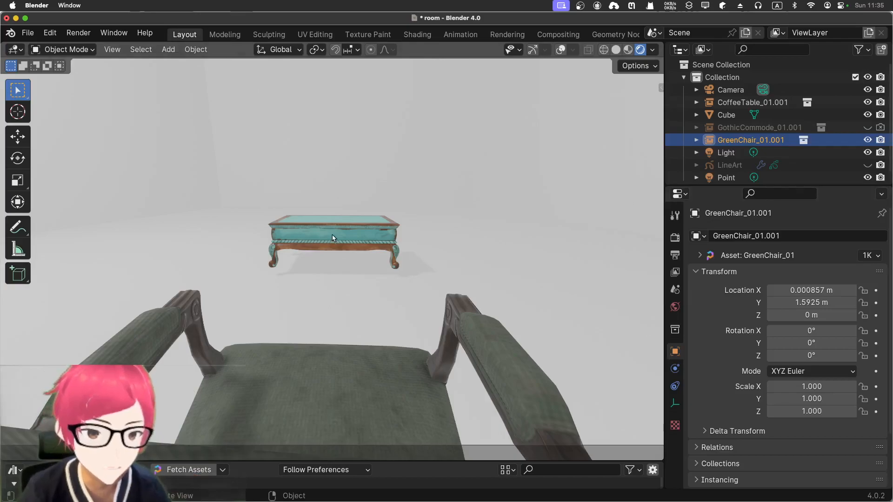
pyautogui.click(821, 102)
pyautogui.click(867, 166)
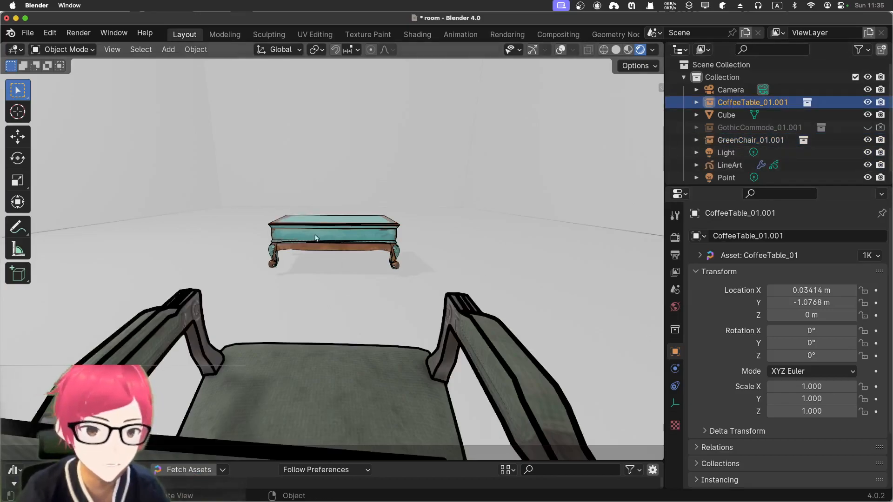
pyautogui.press('KP_Decimal')
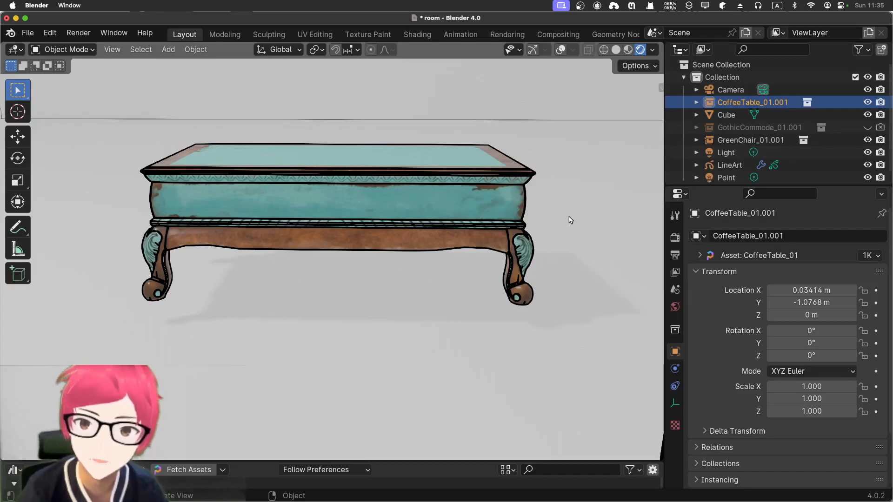
pyautogui.scroll(-5, 536, 95)
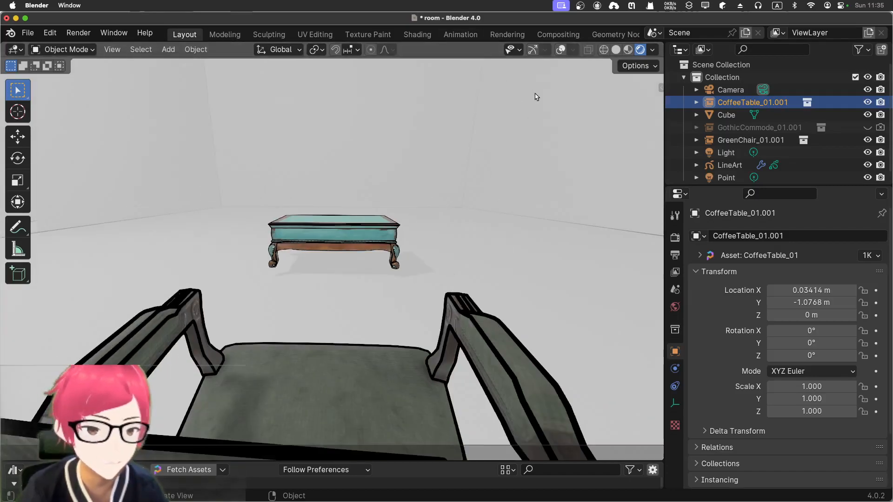
pyautogui.scroll(2, 535, 99)
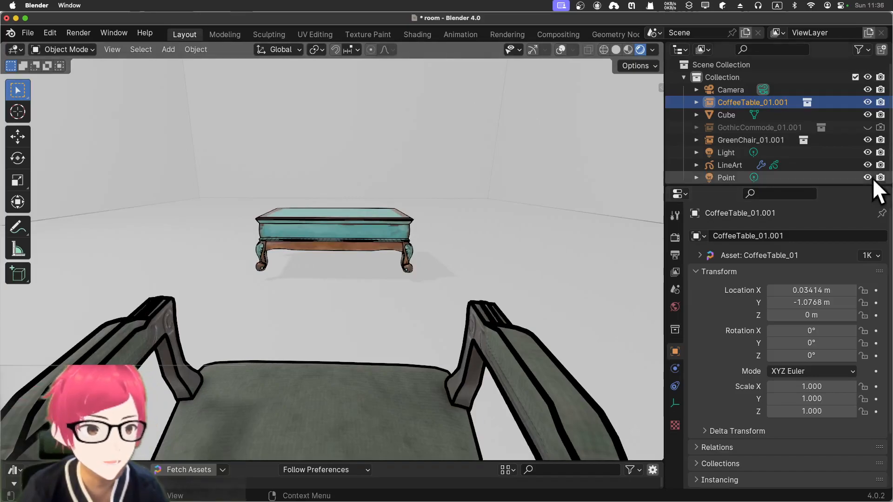
# Hide the coffee table and green chair in the viewport and inspect their line art from another angle in Rendered shading
pyautogui.click(868, 102)
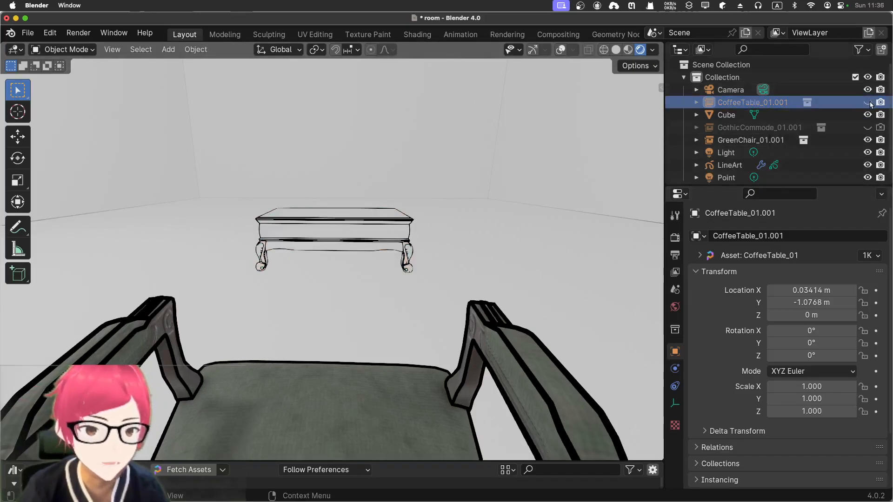
pyautogui.click(867, 140)
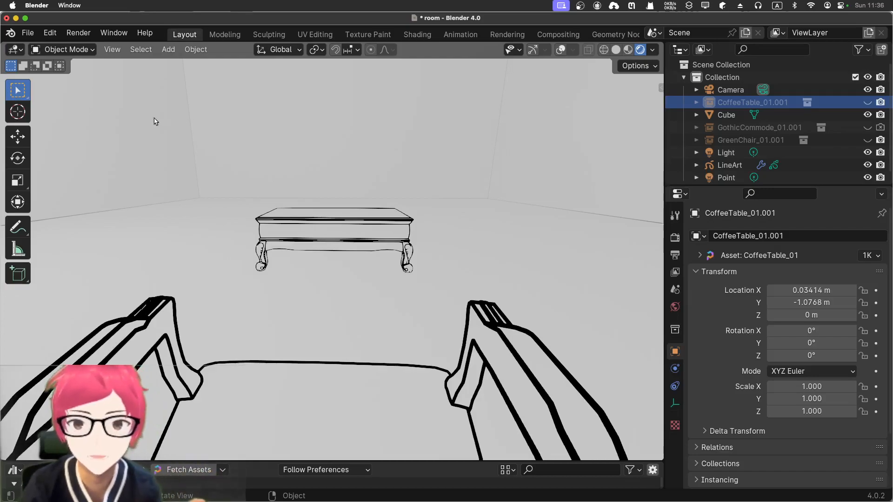
pyautogui.moveTo(236, 259); pyautogui.dragTo(303, 251, button='middle')
pyautogui.click(628, 51)
pyautogui.click(638, 51)
# Show the coffee table and green chair in the viewport again and switch to Material Preview shading
pyautogui.click(867, 103)
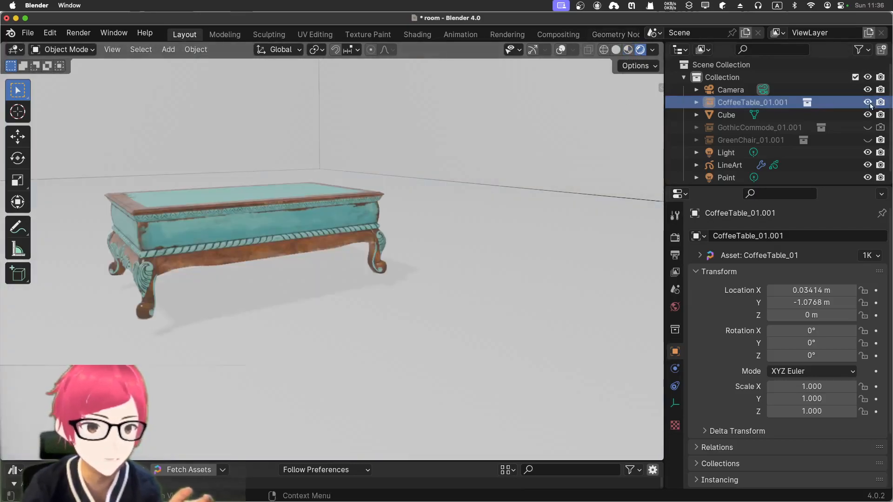
pyautogui.click(868, 140)
pyautogui.click(627, 50)
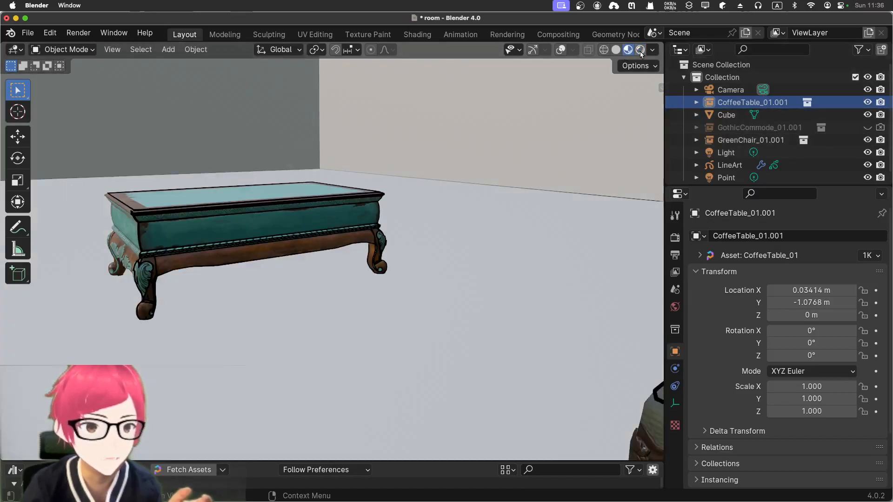
# Hide the coffee table in the viewport and inspect its line art from the camera and while moving through the room
pyautogui.click(868, 103)
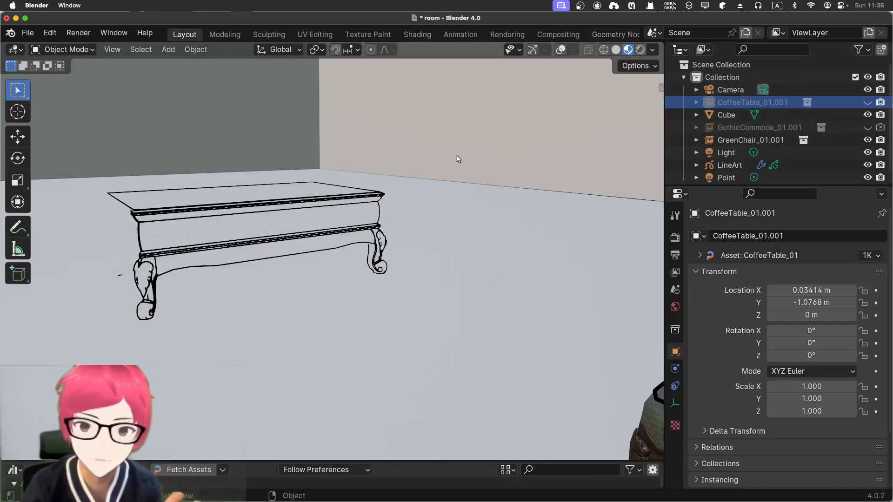
pyautogui.press('KP_0')
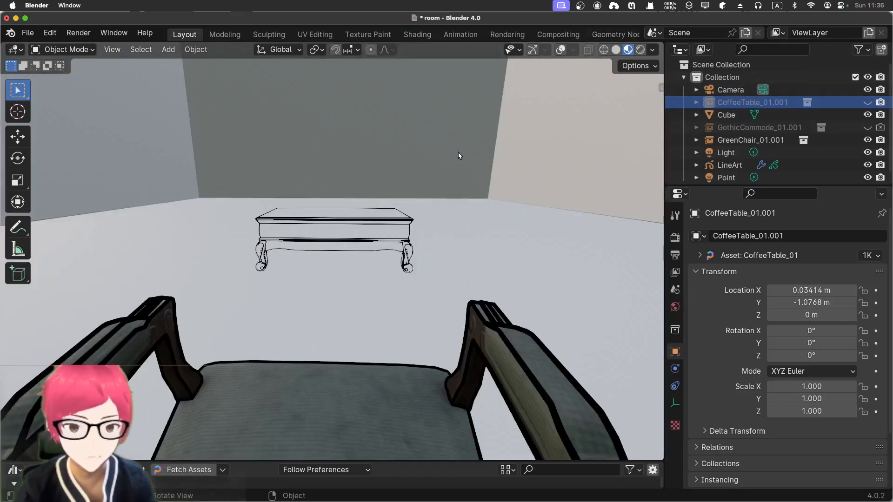
pyautogui.hotkey('shift', '`')
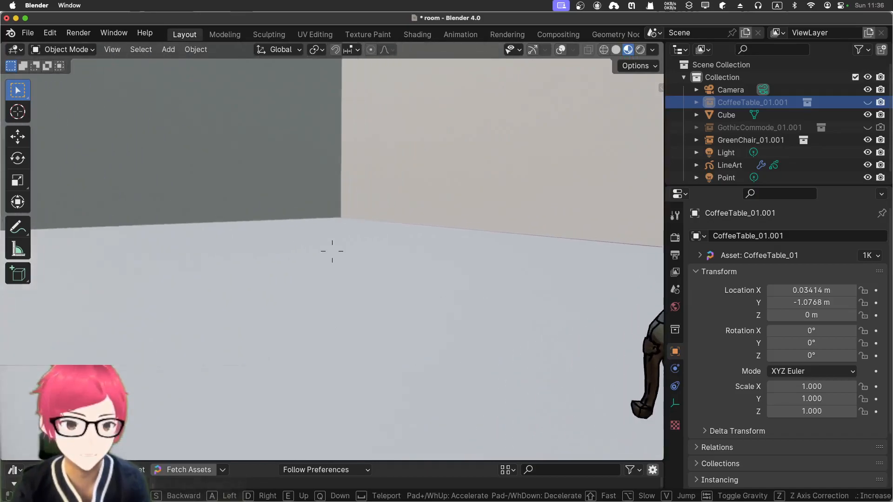
pyautogui.click(332, 251)
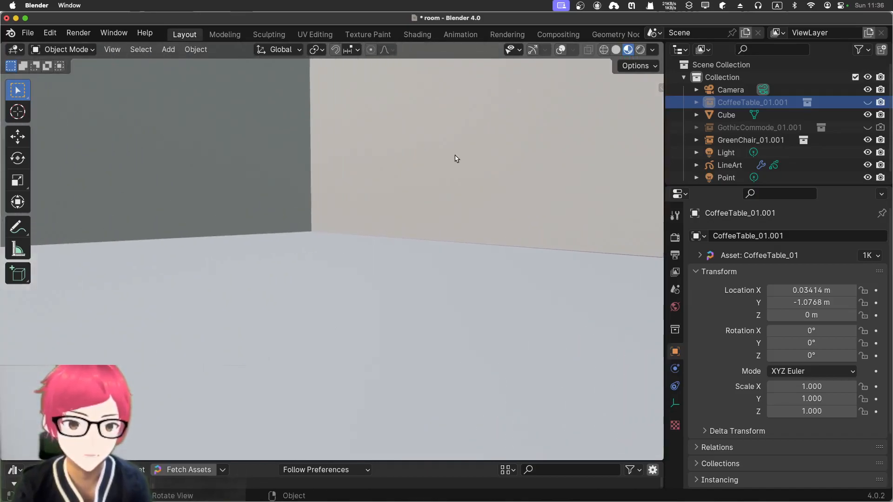
# Show the coffee table in the viewport, enable the Gothic commode in viewport and renders, and use Solid shading
pyautogui.click(867, 102)
pyautogui.click(867, 127)
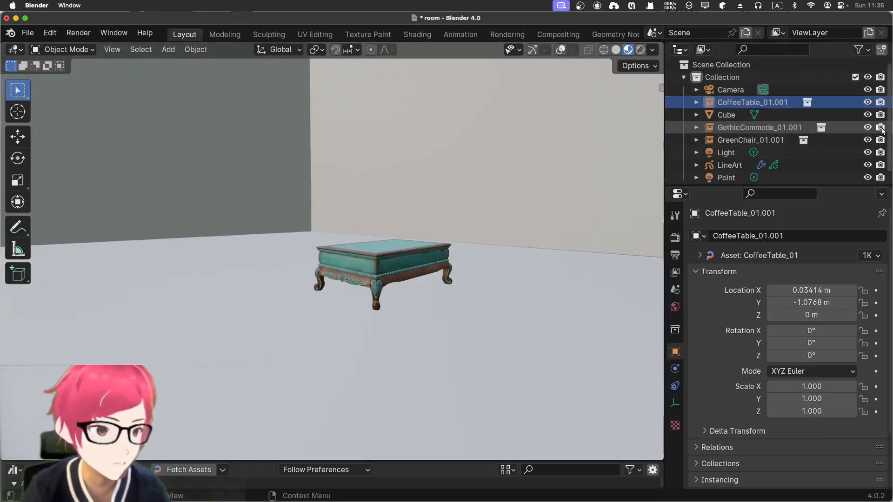
pyautogui.click(617, 50)
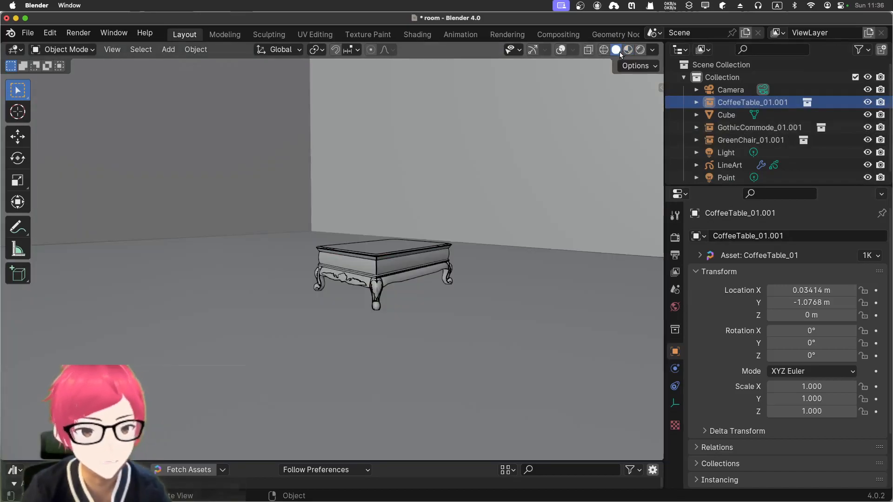
pyautogui.click(632, 52)
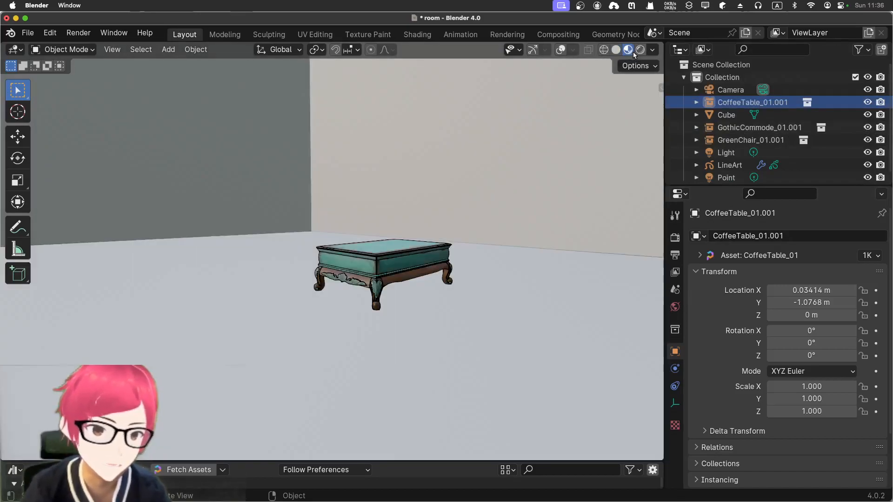
pyautogui.click(616, 50)
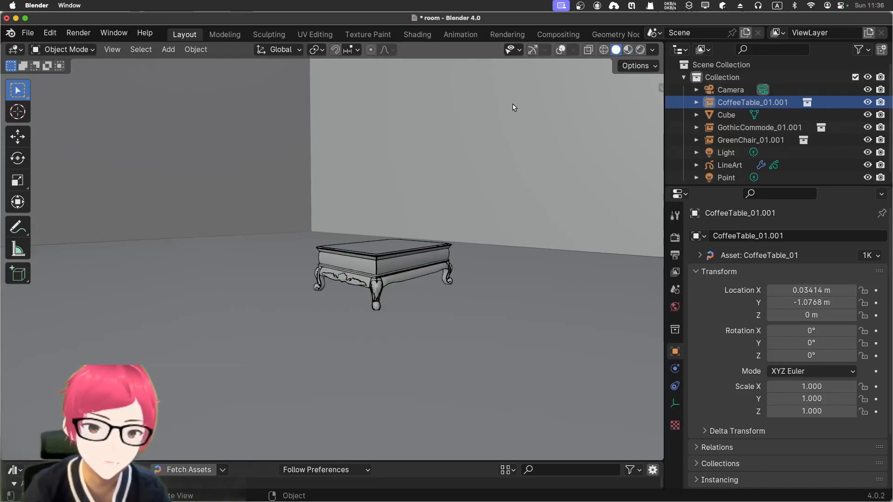
# Hide the coffee table in the viewport and examine its remaining line art up close
pyautogui.hotkey('shift', '`')
pyautogui.press('w')
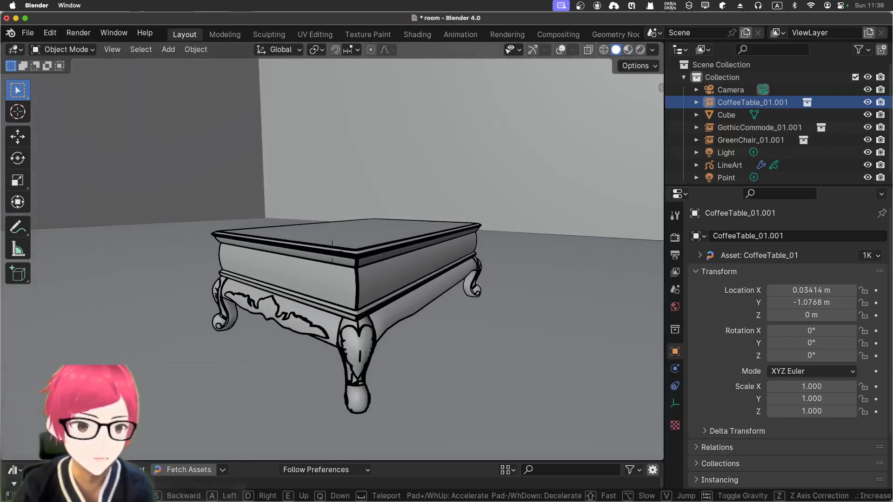
pyautogui.click(332, 251)
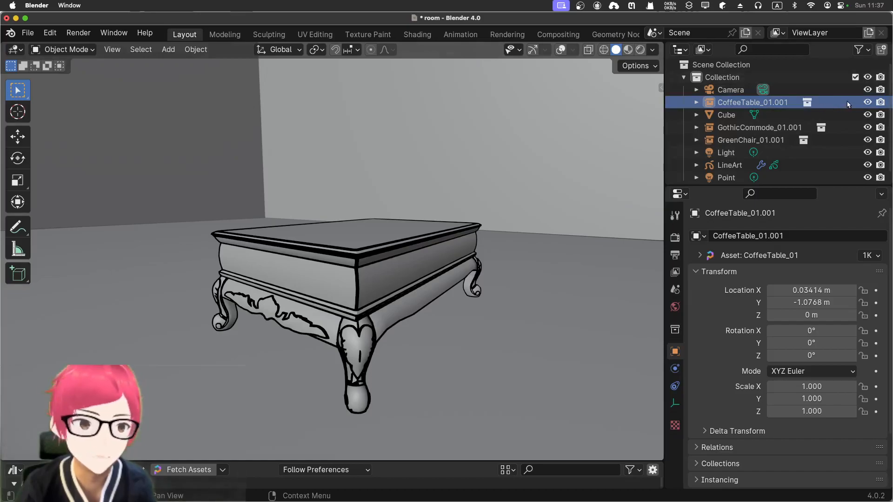
pyautogui.click(867, 102)
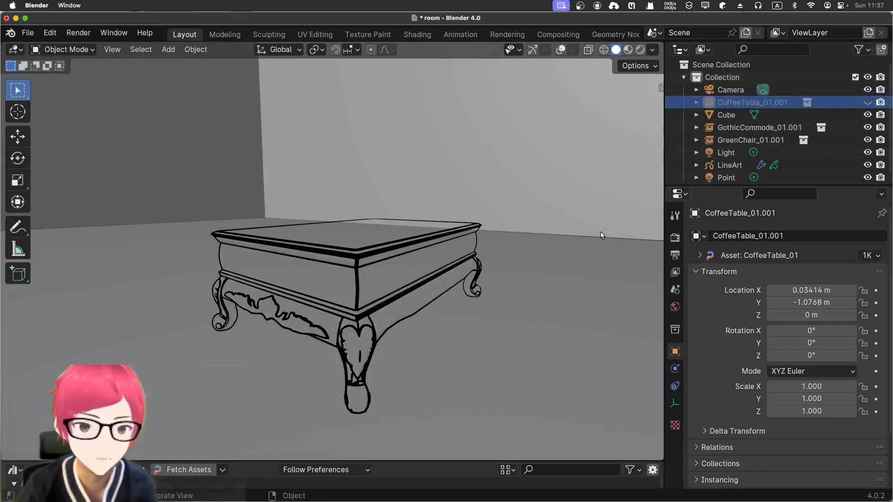
pyautogui.scroll(3, 571, 239)
pyautogui.moveTo(570, 236)
pyautogui.mouseDown(button='middle')
pyautogui.moveTo(564, 250)
pyautogui.moveTo(572, 245)
pyautogui.mouseUp(button='middle')
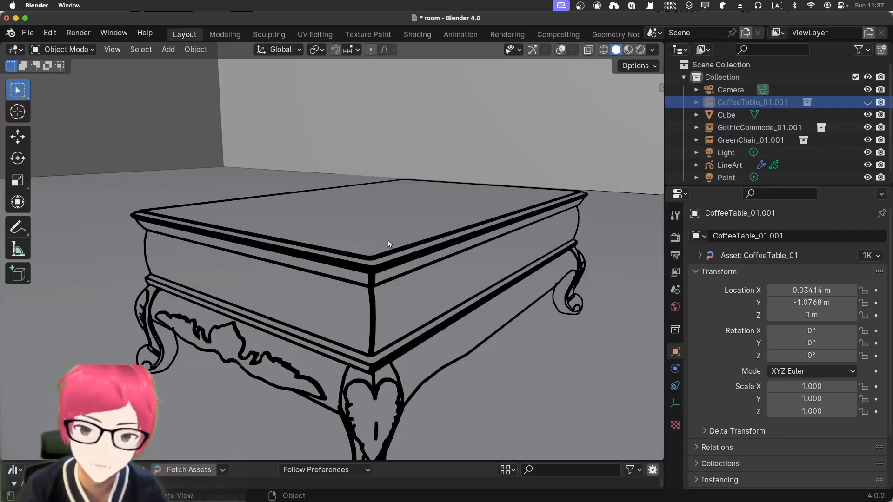
pyautogui.scroll(-3, 389, 245)
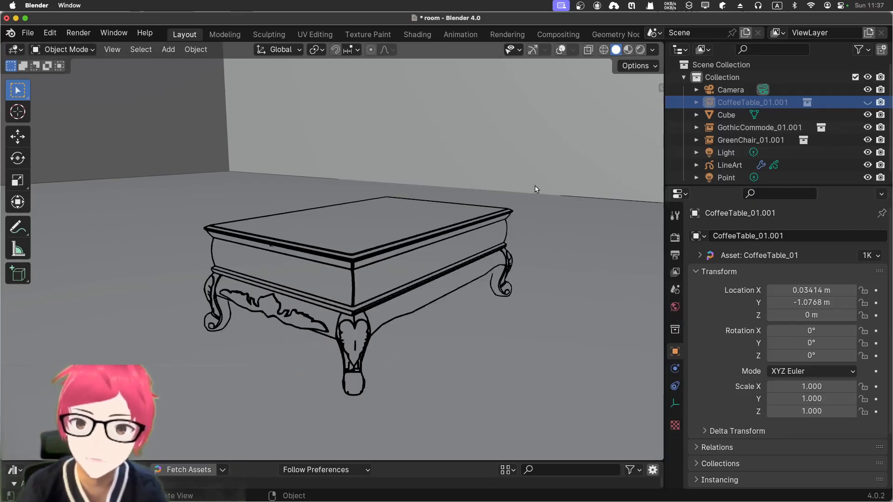
# Render the current image, close the result, and disable the coffee table in renders
pyautogui.click(70, 35)
pyautogui.click(85, 47)
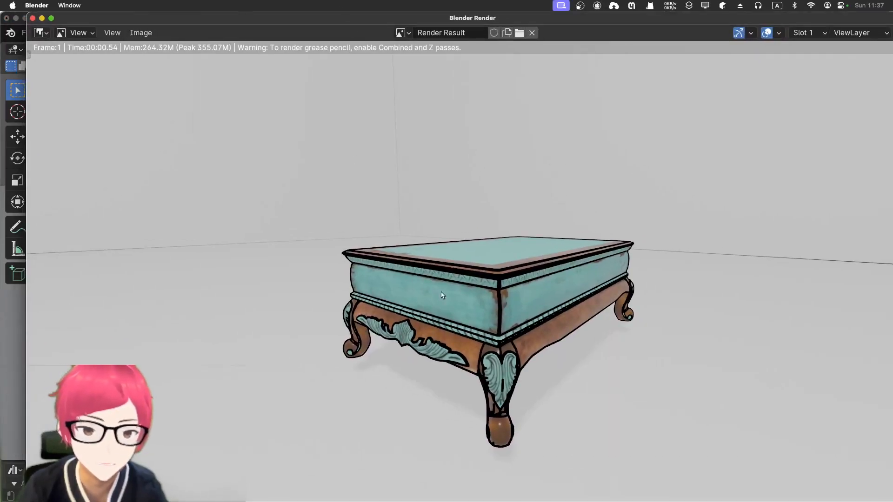
pyautogui.click(32, 18)
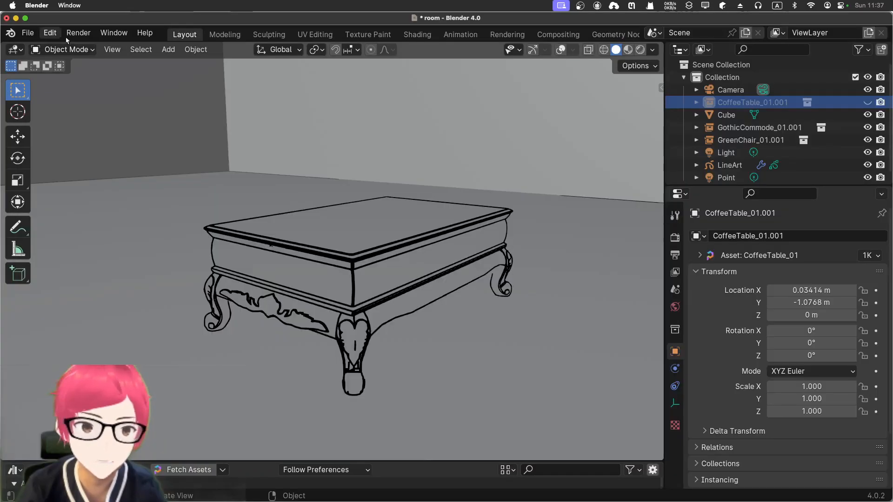
pyautogui.click(881, 102)
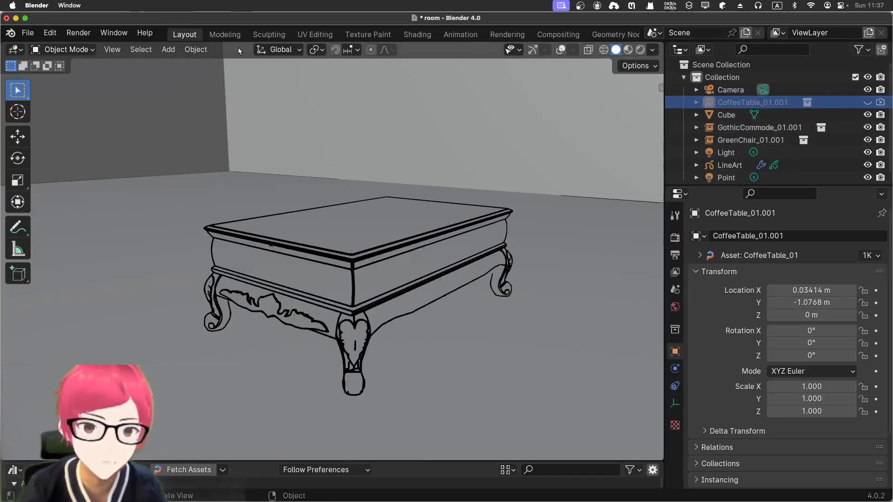
# Render the current image with the coffee table disabled in renders, keeping the room view unchanged
pyautogui.click(77, 33)
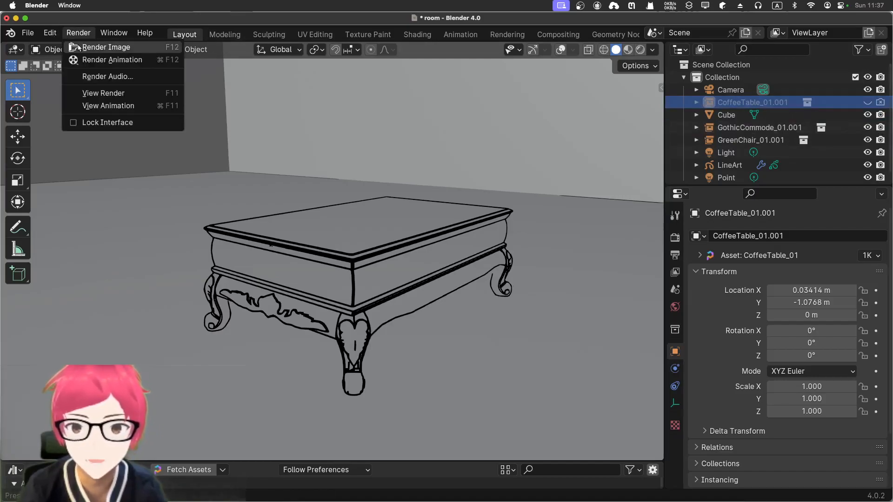
pyautogui.click(93, 47)
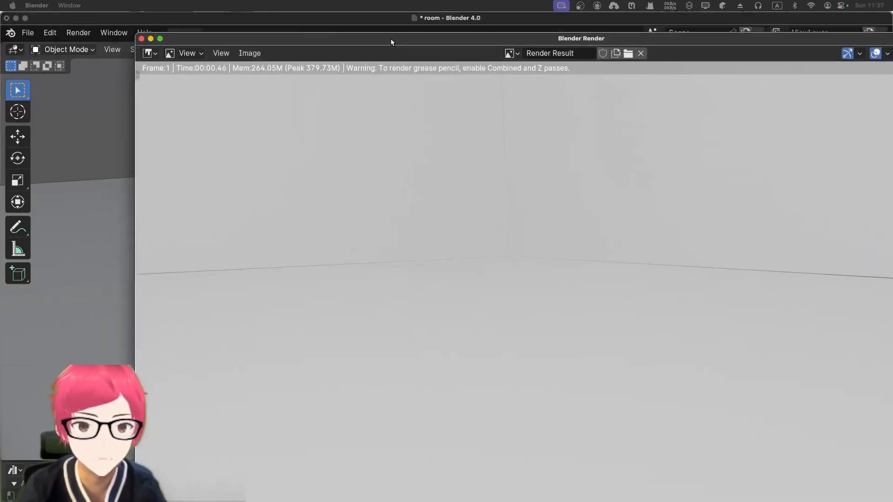
pyautogui.moveTo(391, 38); pyautogui.dragTo(339, 19)
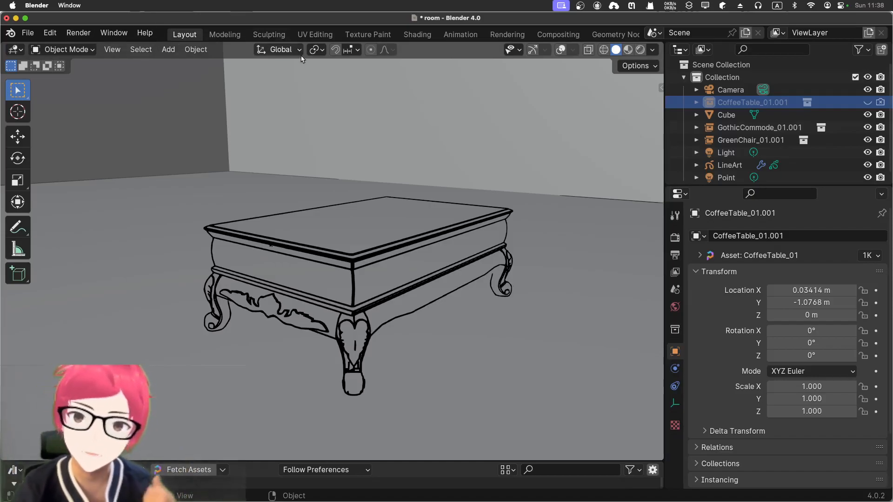
# Switch to the Shading workspace and make the coffee table visible in the viewport and in renders
pyautogui.click(420, 36)
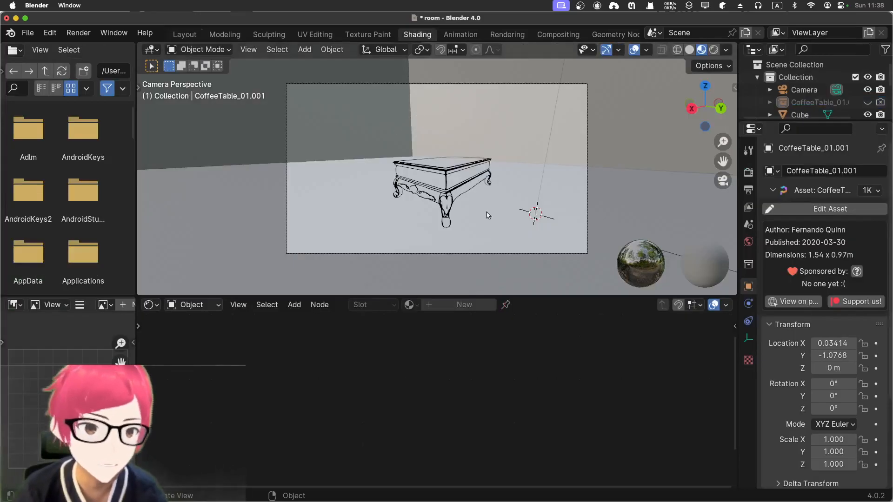
pyautogui.click(429, 186)
pyautogui.click(513, 207)
pyautogui.click(460, 192)
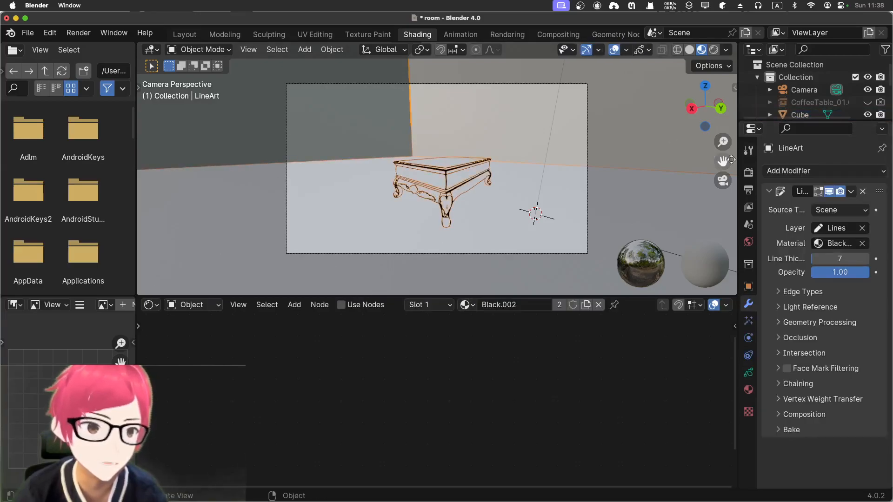
pyautogui.scroll(-2, 819, 93)
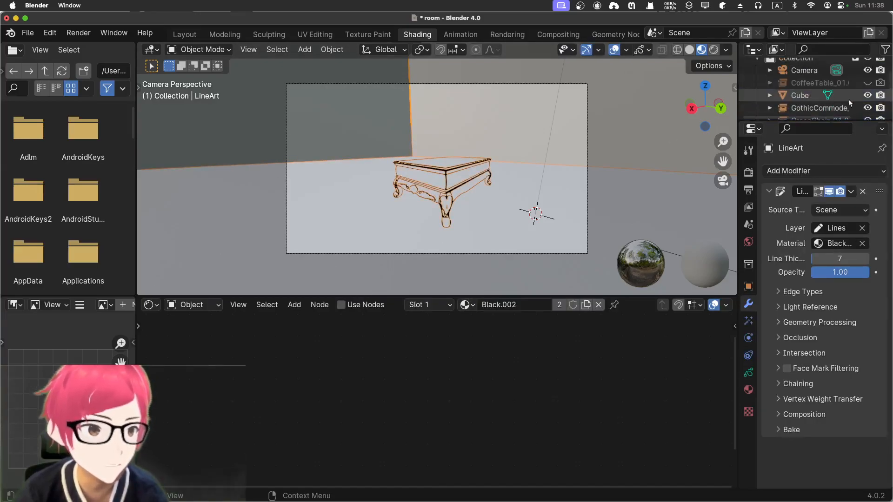
pyautogui.click(868, 83)
pyautogui.scroll(-3, 833, 99)
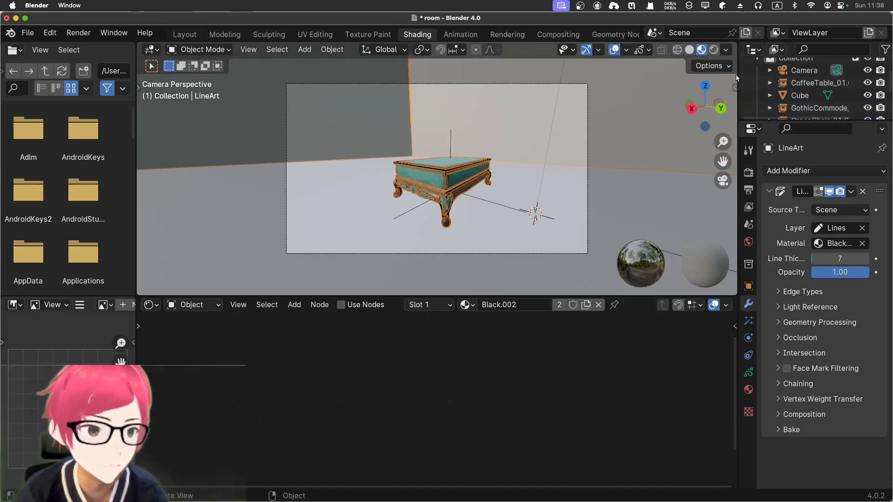
pyautogui.scroll(5, 833, 99)
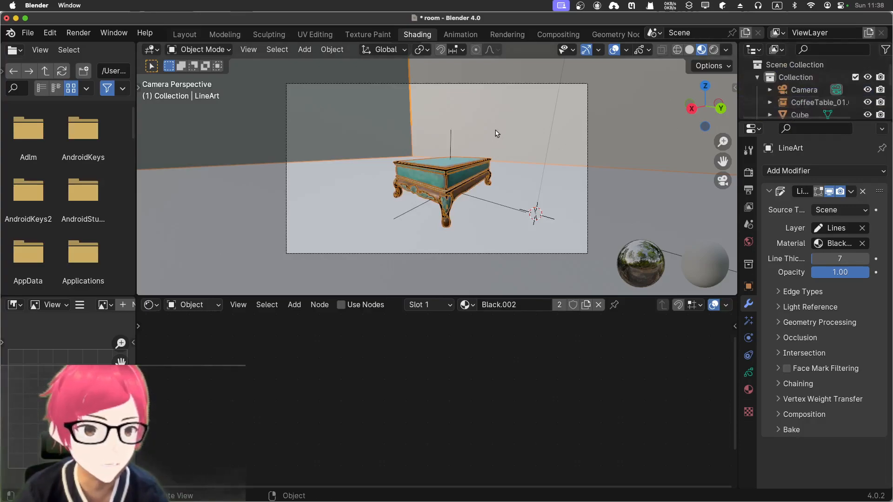
# Make the coffee table asset editable and select its mesh object so its material nodes are available
pyautogui.click(497, 136)
pyautogui.click(454, 181)
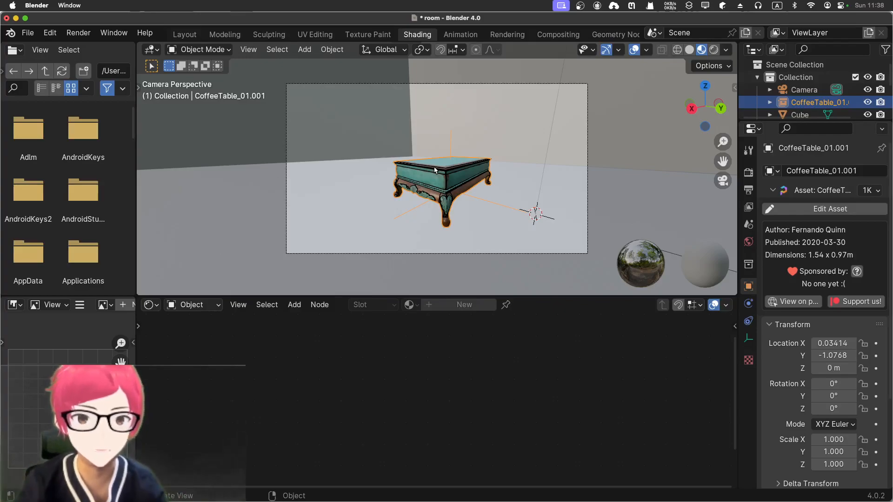
pyautogui.click(822, 212)
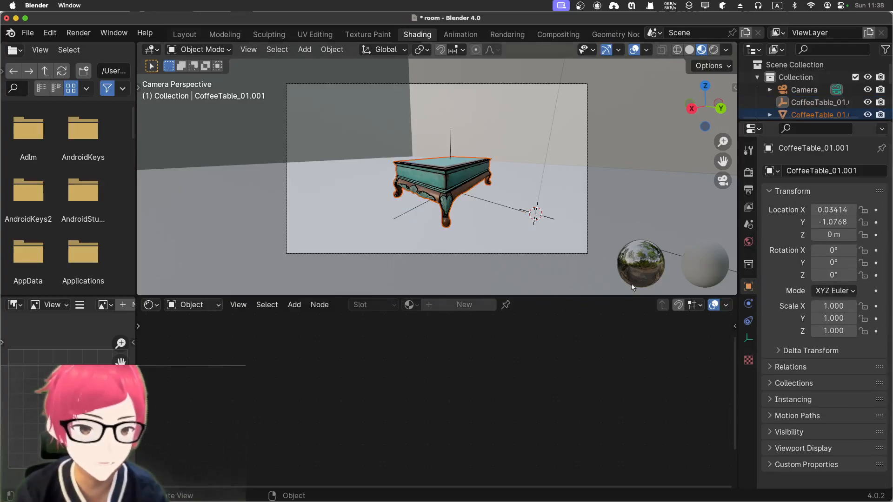
pyautogui.click(353, 228)
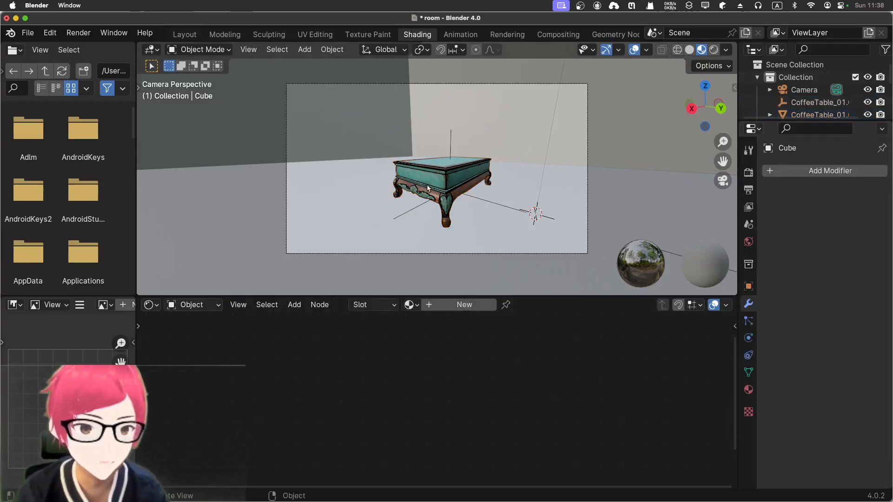
pyautogui.click(427, 189)
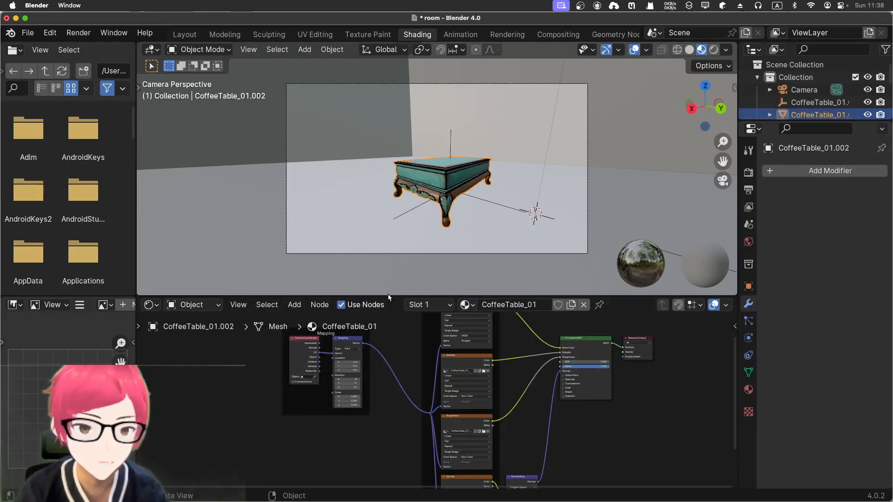
# Enlarge the node editor and examine the CoffeeTable_01 material's Mapping, Textures and Principled BSDF nodes
pyautogui.moveTo(388, 295); pyautogui.dragTo(408, 164)
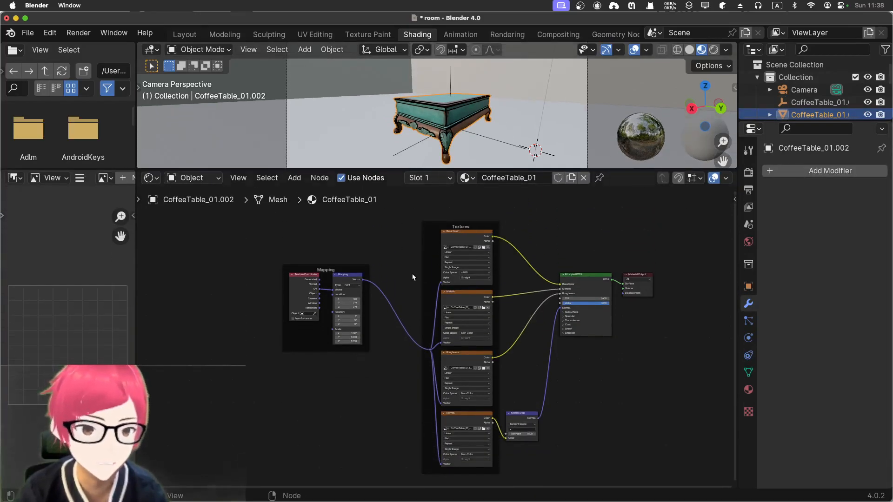
pyautogui.scroll(4, 412, 277)
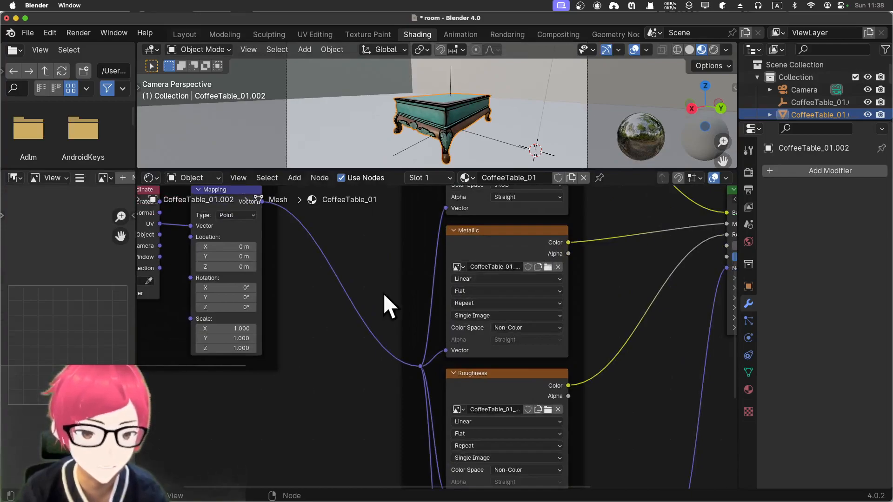
pyautogui.moveTo(389, 249); pyautogui.dragTo(337, 389, button='middle')
pyautogui.moveTo(321, 317); pyautogui.dragTo(326, 374, button='middle')
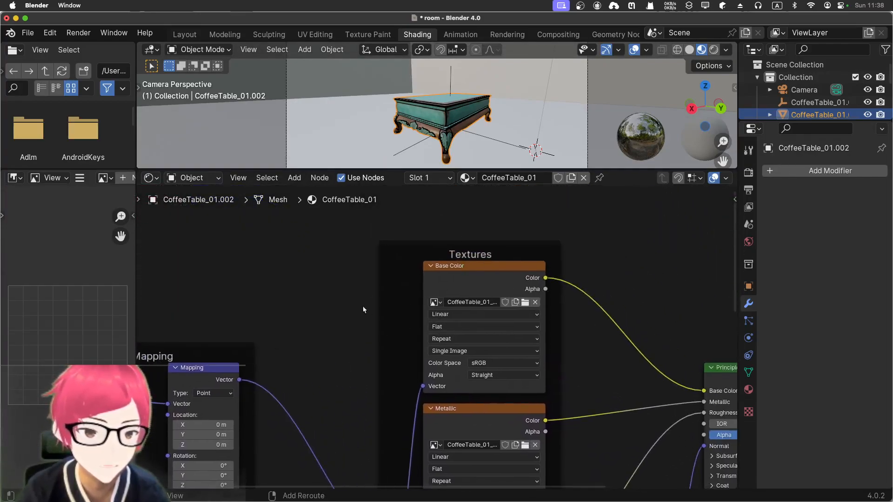
pyautogui.moveTo(360, 306); pyautogui.dragTo(253, 281, button='middle')
pyautogui.moveTo(572, 293); pyautogui.dragTo(521, 285, button='middle')
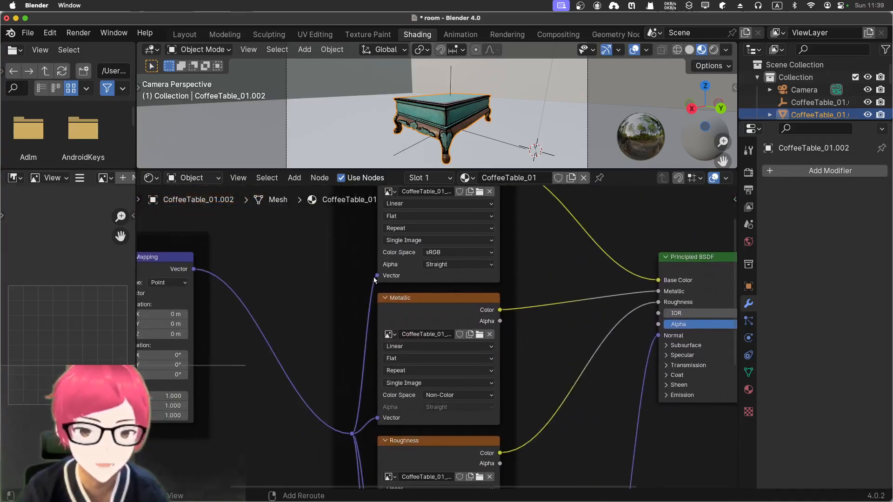
pyautogui.moveTo(375, 278); pyautogui.dragTo(610, 262, button='middle')
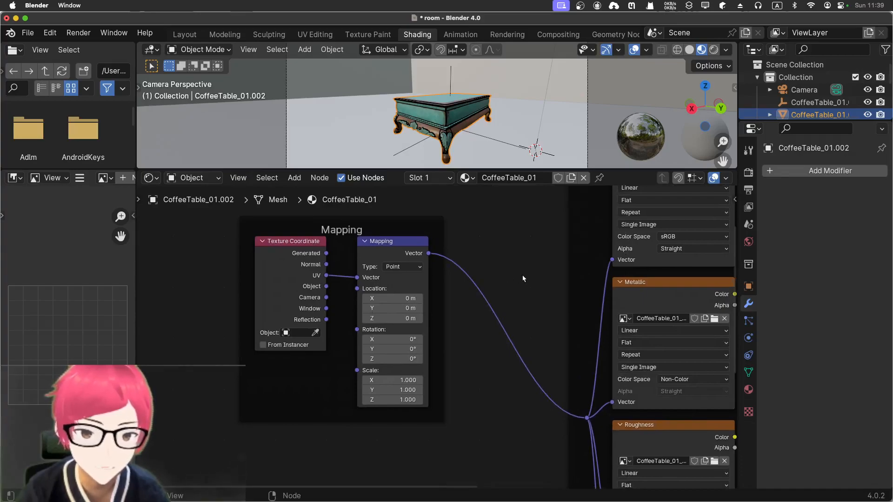
pyautogui.scroll(-1, 525, 274)
pyautogui.moveTo(526, 277); pyautogui.dragTo(366, 289, button='middle')
pyautogui.scroll(-4, 365, 289)
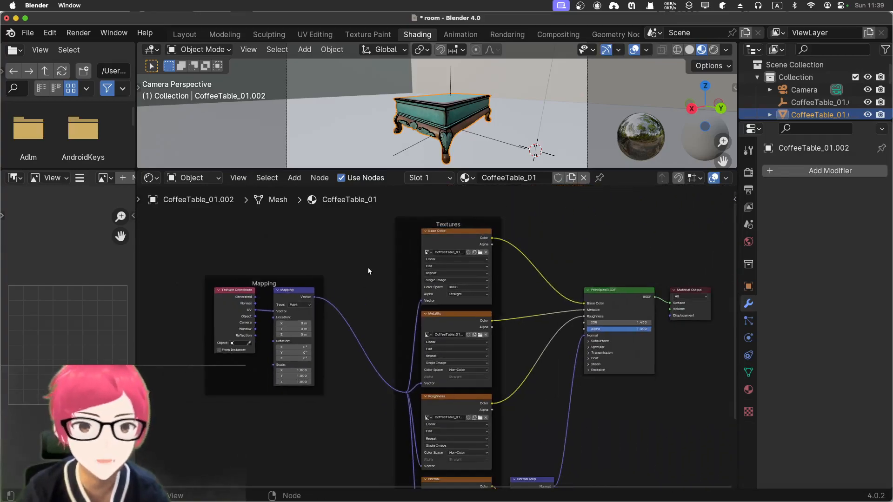
pyautogui.scroll(-1, 369, 271)
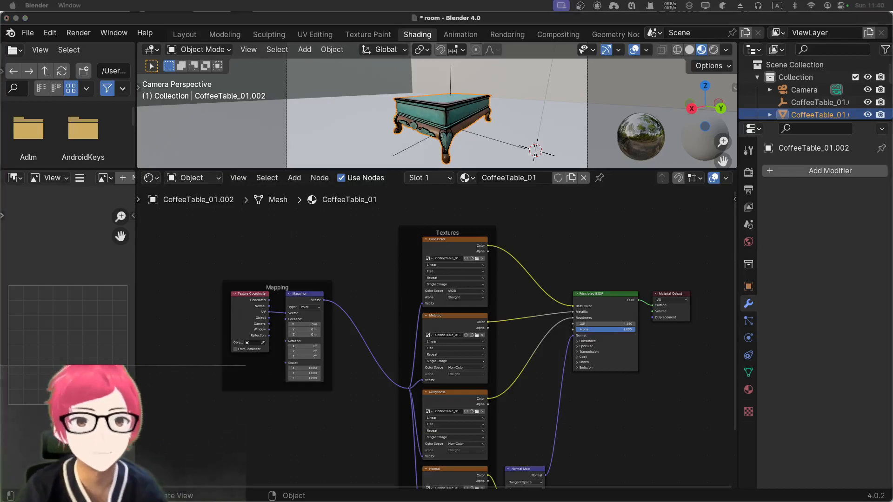
# Delete the Mapping, Textures and Normal Map nodes, leaving only the Principled BSDF and Material Output
pyautogui.moveTo(189, 221); pyautogui.dragTo(559, 495)
pyautogui.scroll(-2, 532, 442)
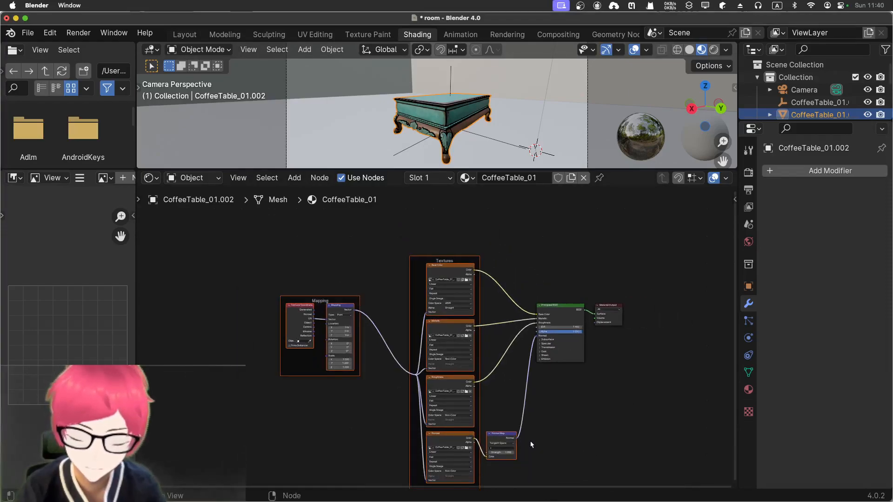
pyautogui.press('x')
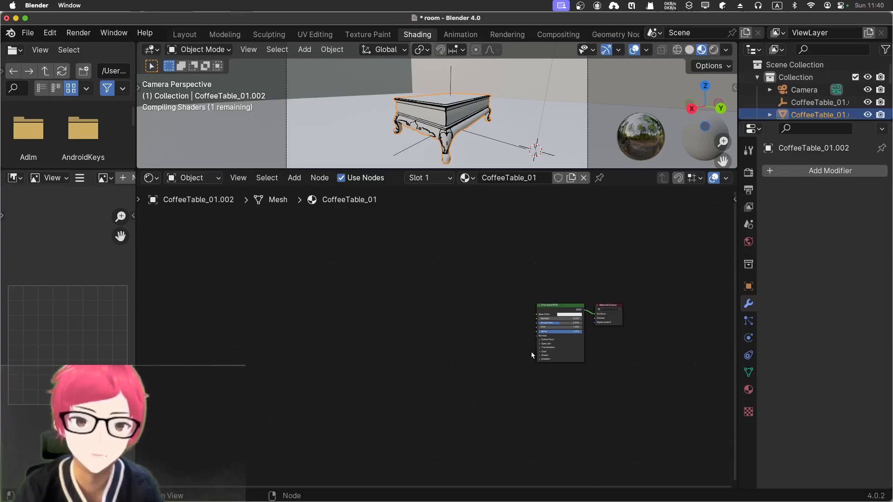
# Move the Principled BSDF node away from the Material Output to make room between them
pyautogui.click(549, 308)
pyautogui.moveTo(549, 308); pyautogui.dragTo(435, 305)
pyautogui.scroll(2, 547, 347)
pyautogui.scroll(3, 547, 346)
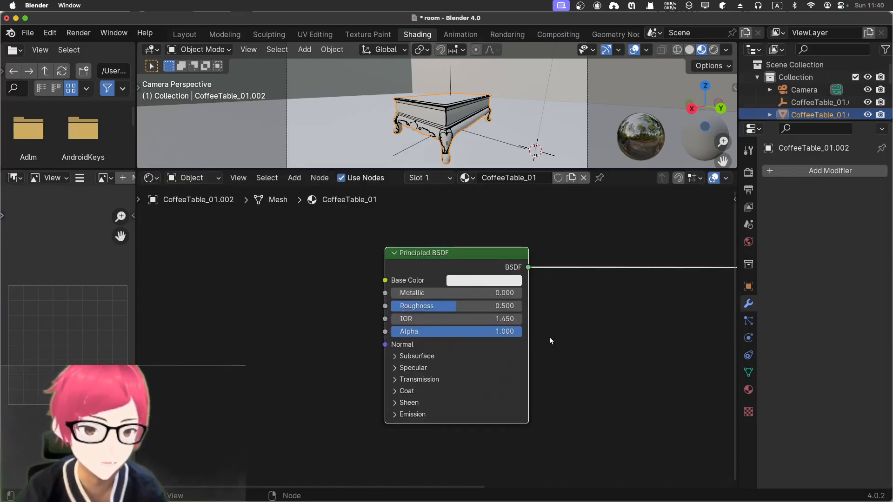
pyautogui.moveTo(550, 339); pyautogui.dragTo(355, 319, button='middle')
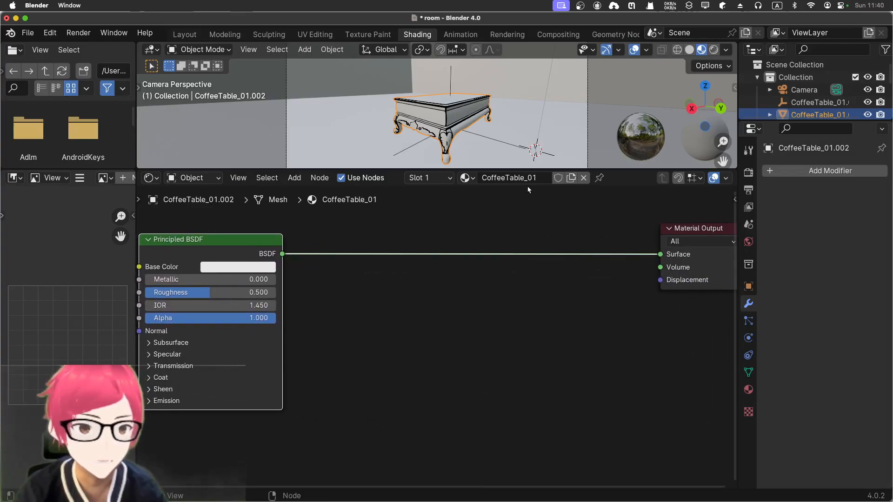
# Make a new copy of the coffee table's material and name it toon_shader
pyautogui.click(571, 178)
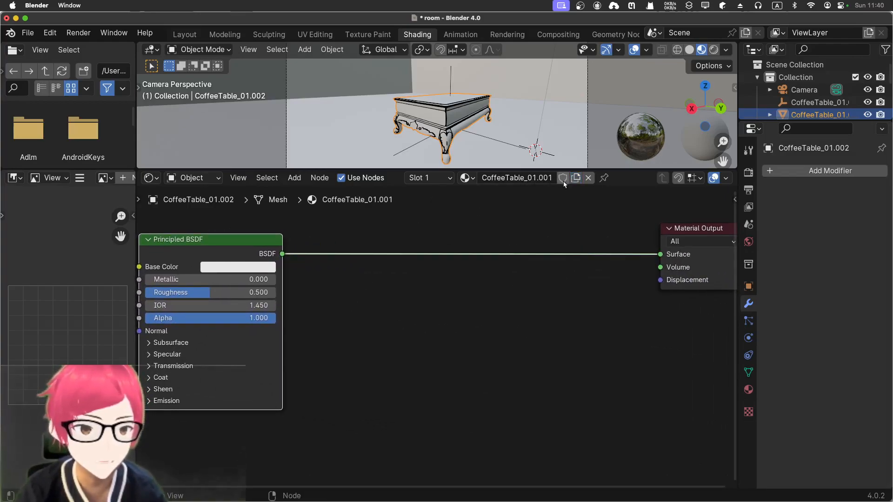
pyautogui.doubleClick(540, 178)
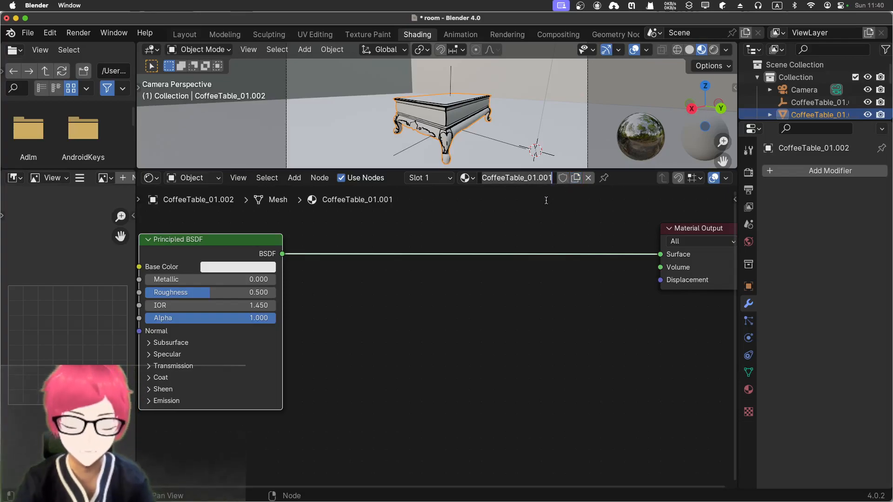
pyautogui.write('toon_shader')
pyautogui.press('Return')
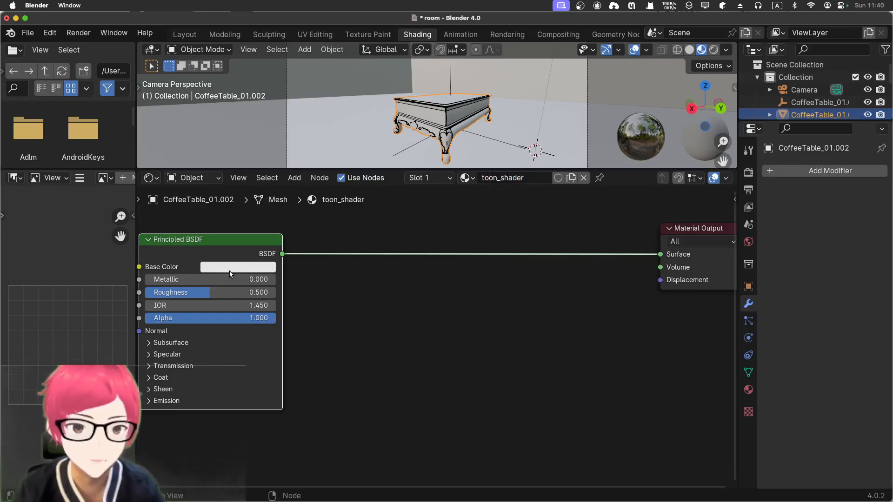
# Add a Shader to RGB node on the link between the Principled BSDF and the Material Output
pyautogui.click(344, 273)
pyautogui.hotkey('shift', 'a')
pyautogui.click(354, 271)
pyautogui.write('shader')
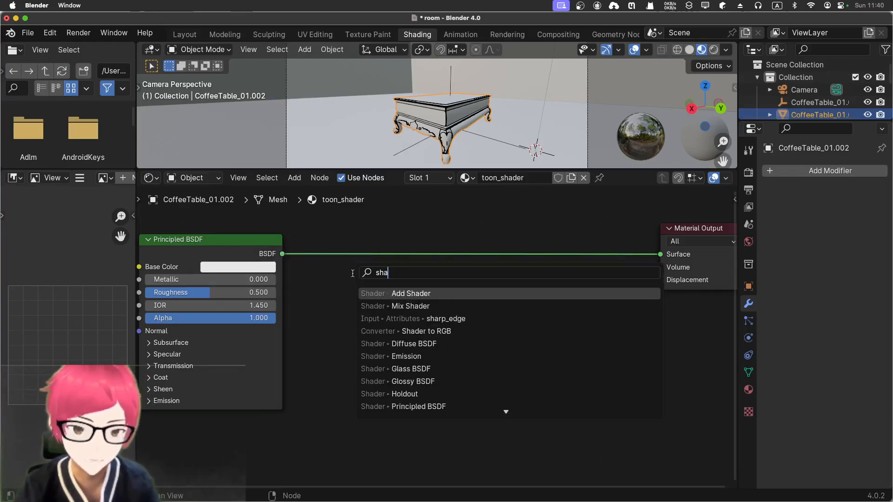
pyautogui.press('Down')
pyautogui.press('Down')
pyautogui.press('Down')
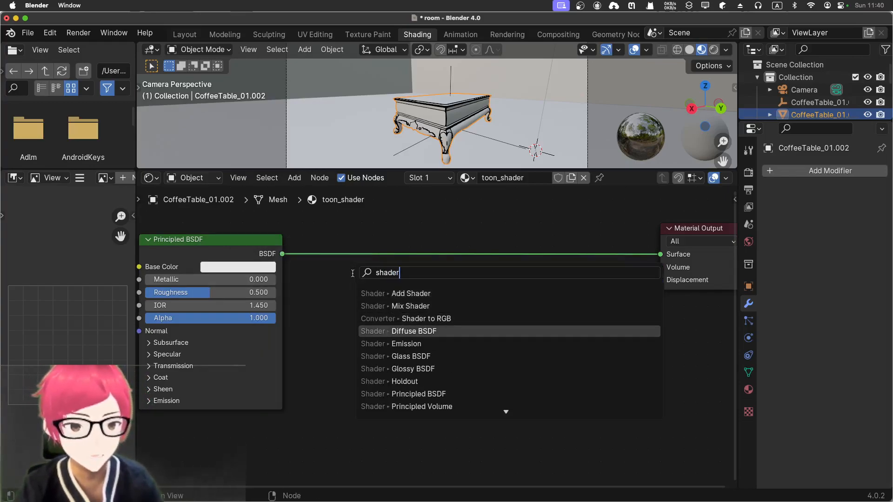
pyautogui.press('Up')
pyautogui.press('Return')
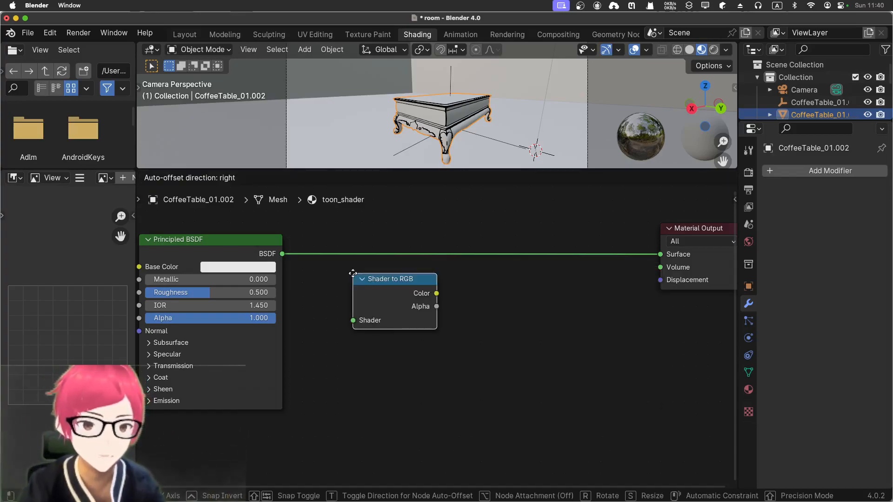
pyautogui.click(350, 245)
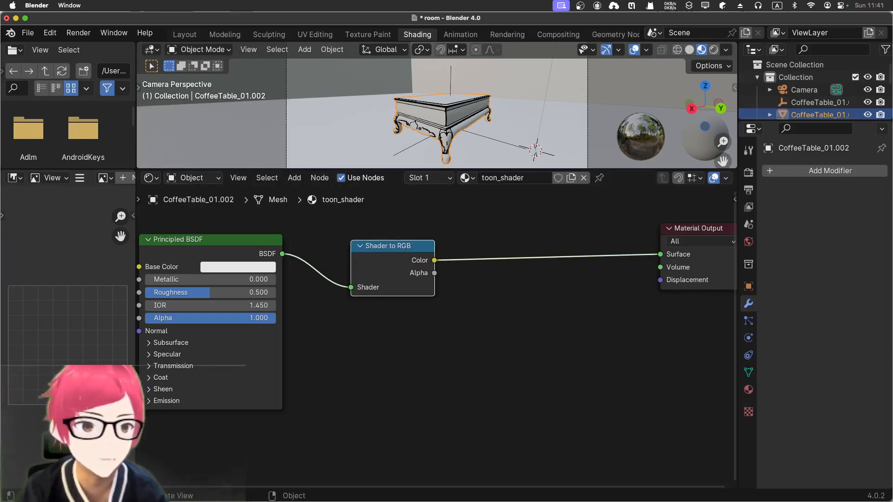
# Use Rendered viewport shading and insert a Color Ramp node between Shader to RGB and Material Output
pyautogui.click(712, 50)
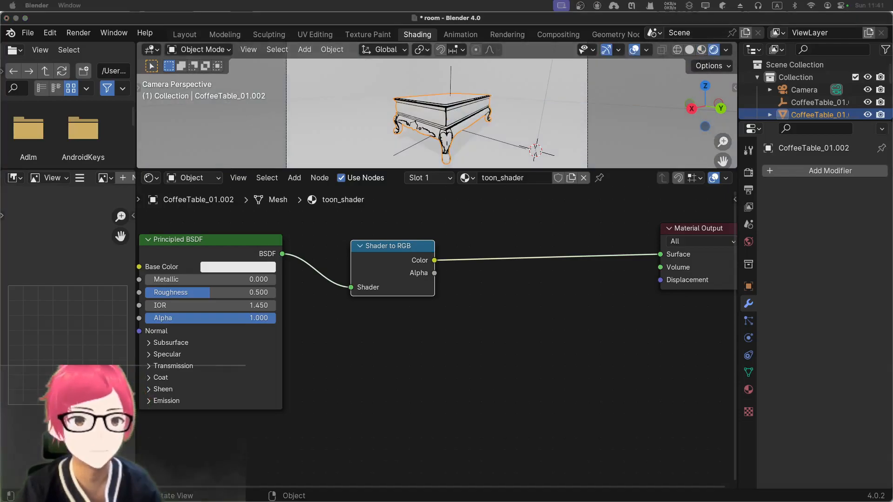
pyautogui.click(544, 262)
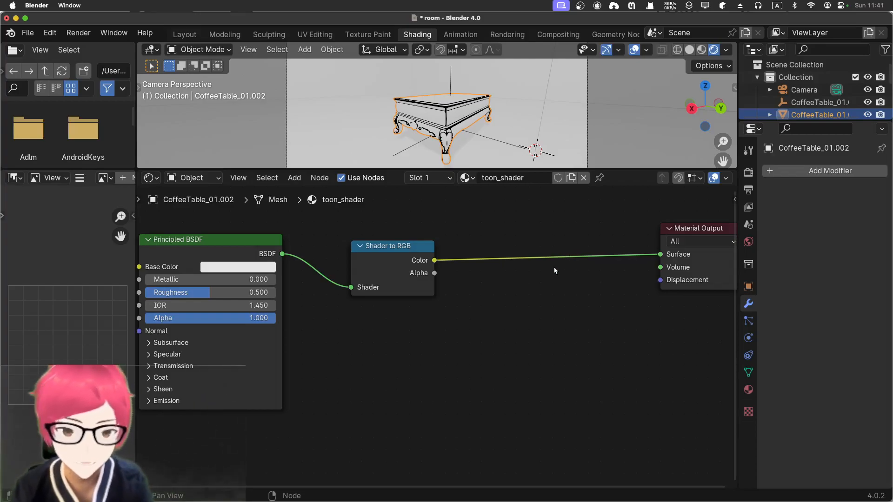
pyautogui.hotkey('shift', 'a')
pyautogui.click(555, 268)
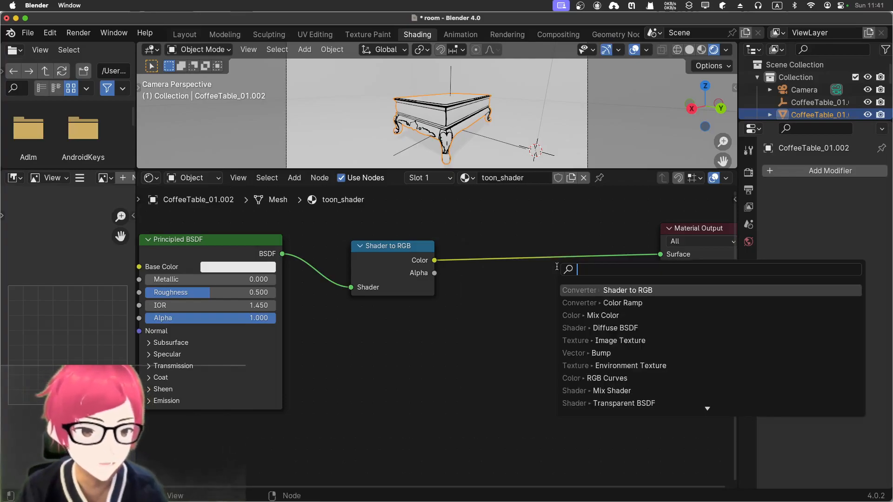
pyautogui.write('colo')
pyautogui.press('Down')
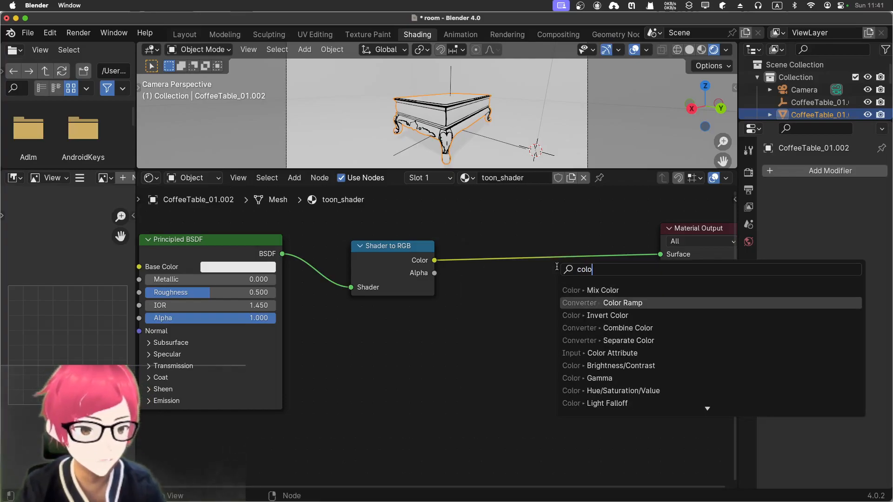
pyautogui.press('Return')
pyautogui.click(479, 225)
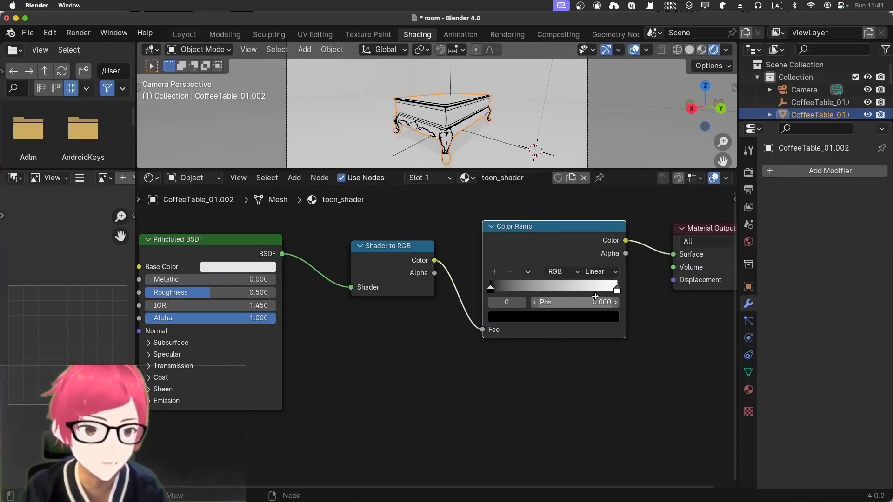
# Move the Color Ramp's white stop to about 0.585 and its black stop to about 0.216
pyautogui.moveTo(617, 289); pyautogui.dragTo(565, 288)
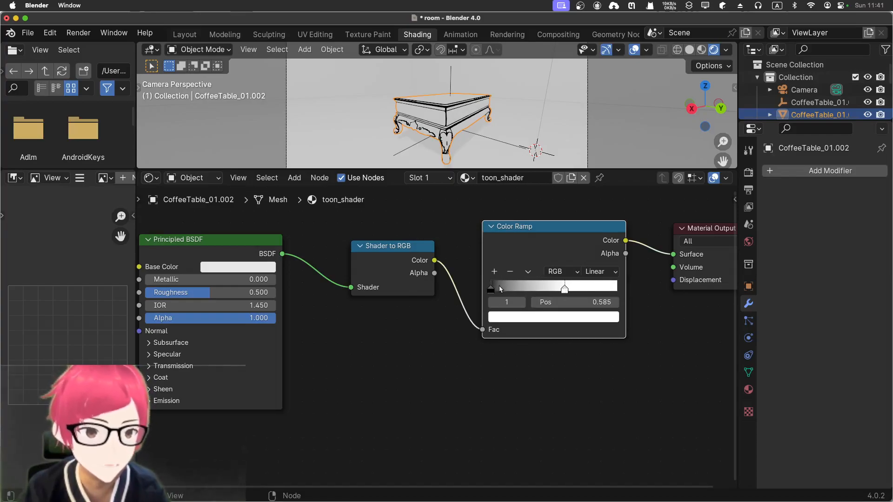
pyautogui.moveTo(491, 290); pyautogui.dragTo(518, 290)
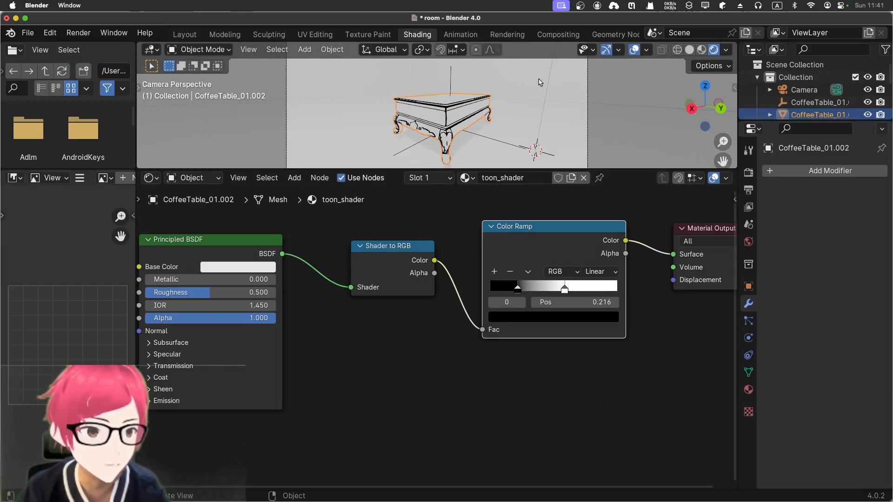
pyautogui.scroll(2, 540, 77)
pyautogui.scroll(3, 540, 77)
pyautogui.scroll(-2, 541, 76)
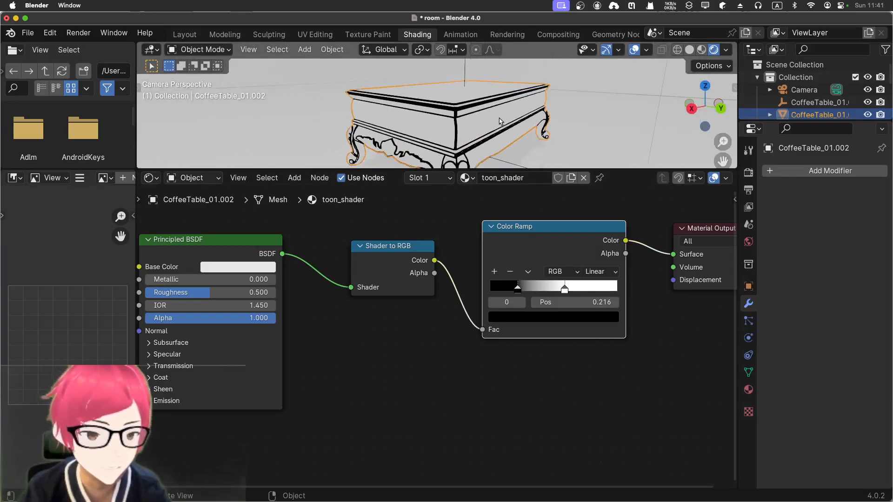
# Set the Color Ramp's interpolation to Constant and examine the shading on the coffee table from close up
pyautogui.click(610, 273)
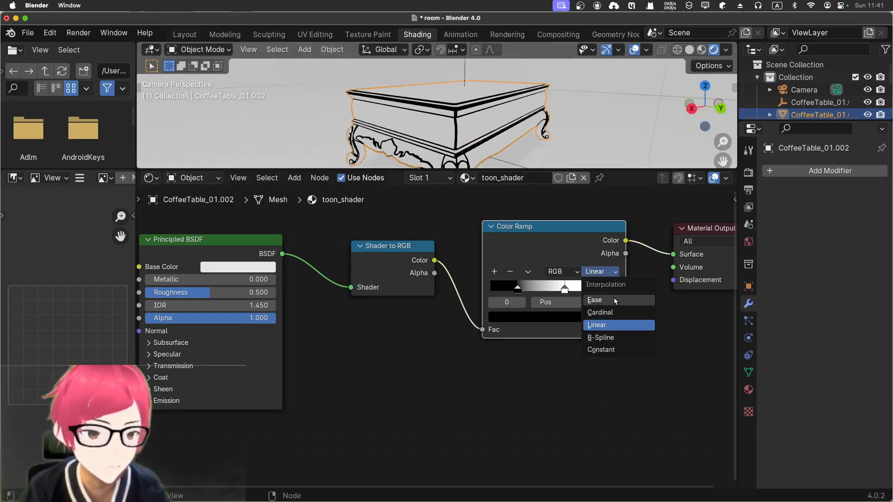
pyautogui.click(621, 351)
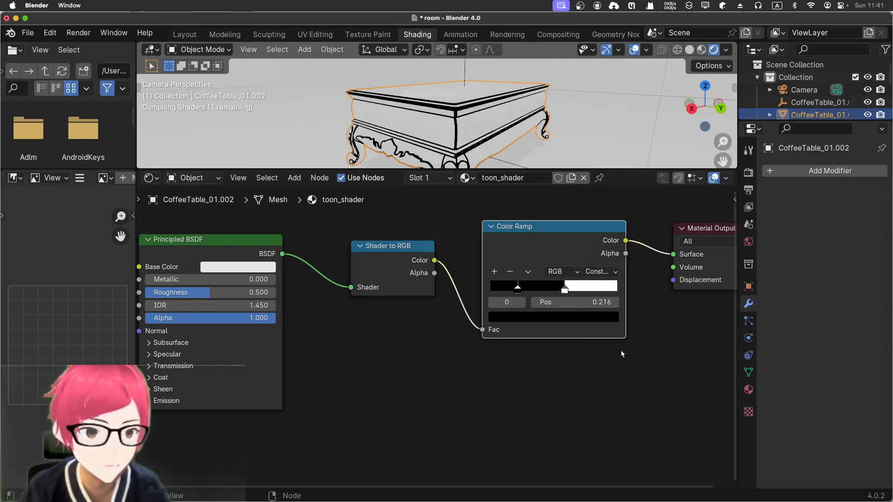
pyautogui.click(577, 134)
pyautogui.click(447, 125)
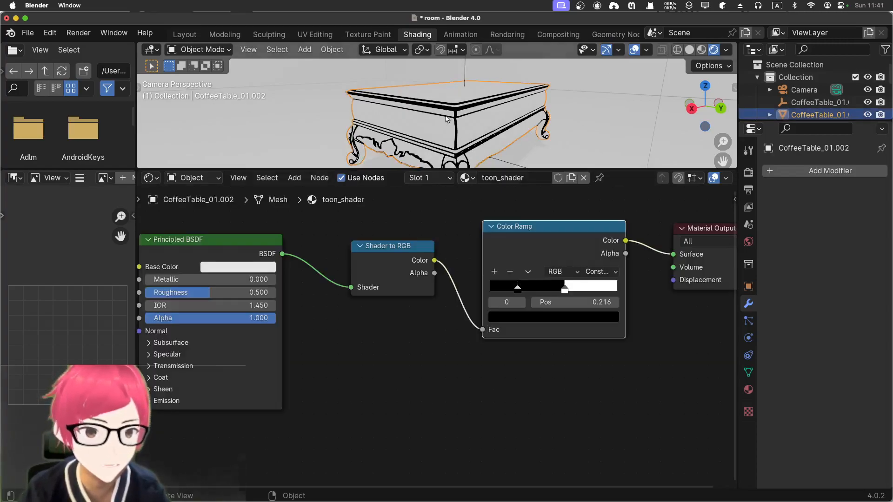
pyautogui.moveTo(550, 138); pyautogui.dragTo(564, 153, button='middle')
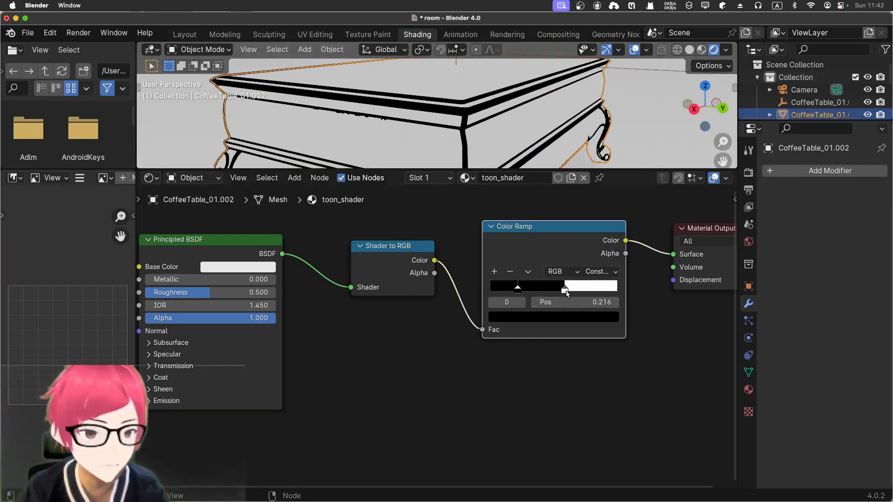
# Move the Color Ramp's white stop to about 0.748, keeping the coffee table selected
pyautogui.moveTo(567, 293); pyautogui.dragTo(585, 293)
pyautogui.scroll(-4, 606, 110)
pyautogui.click(645, 132)
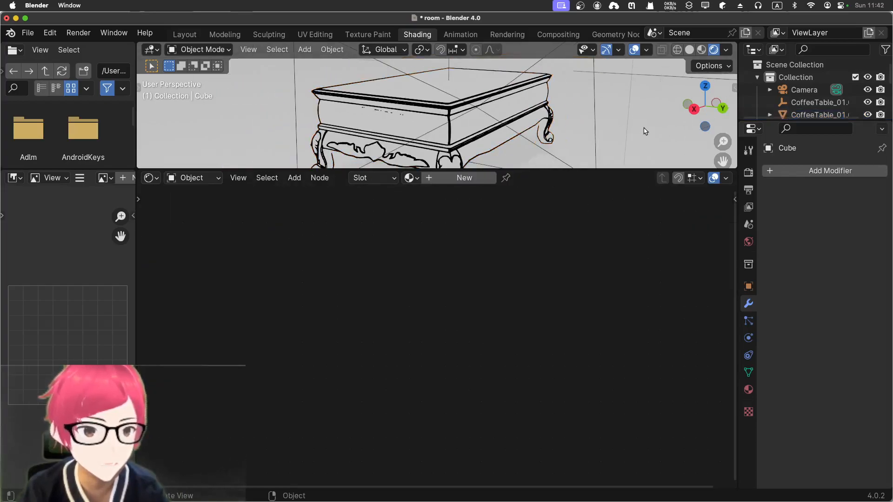
pyautogui.click(470, 96)
pyautogui.scroll(-7, 621, 123)
pyautogui.scroll(4, 600, 110)
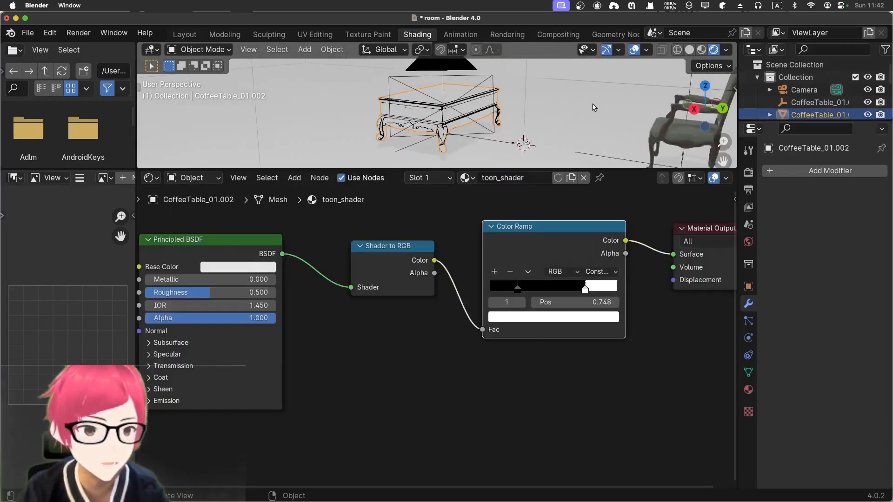
# Enlarge the 3D viewport over the node editor and reselect the coffee table
pyautogui.moveTo(594, 108)
pyautogui.mouseDown(button='middle')
pyautogui.moveTo(572, 105)
pyautogui.moveTo(592, 94)
pyautogui.mouseUp(button='middle')
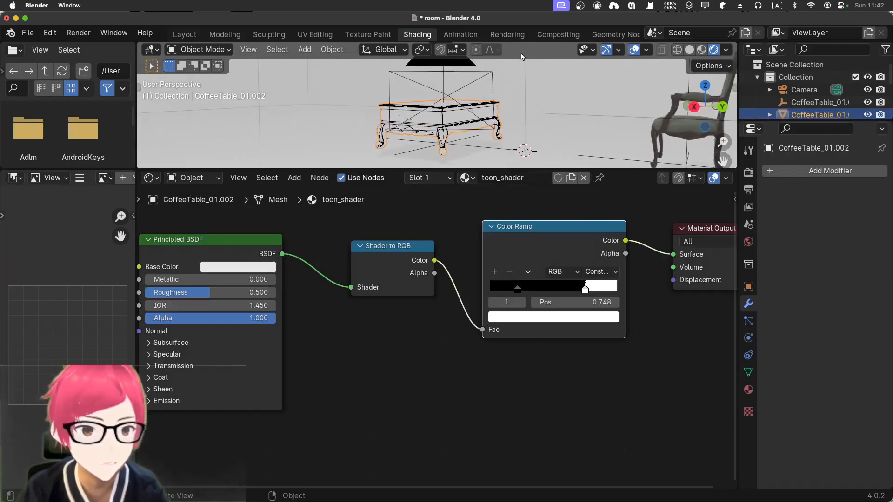
pyautogui.scroll(-5, 558, 107)
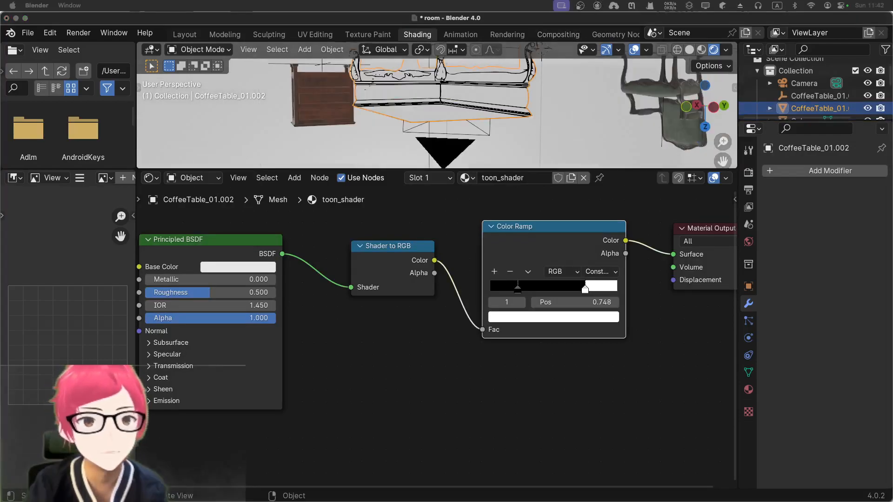
pyautogui.moveTo(514, 112); pyautogui.dragTo(460, 172, button='middle')
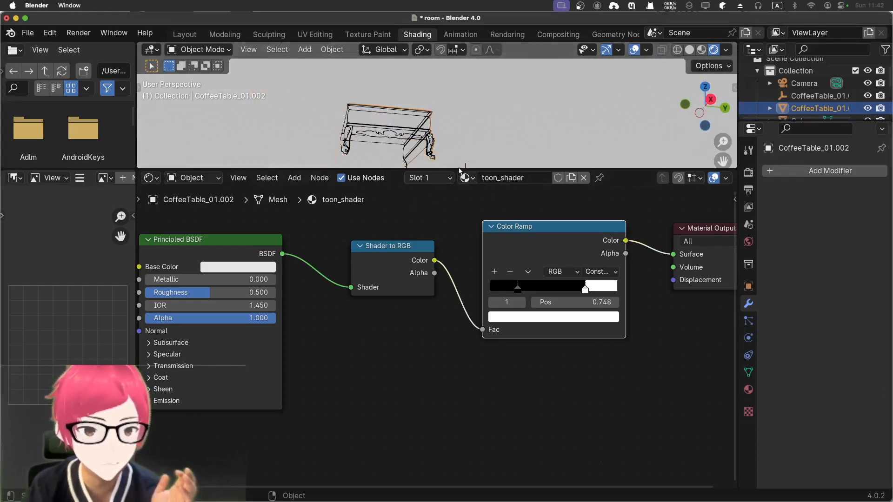
pyautogui.click(458, 167)
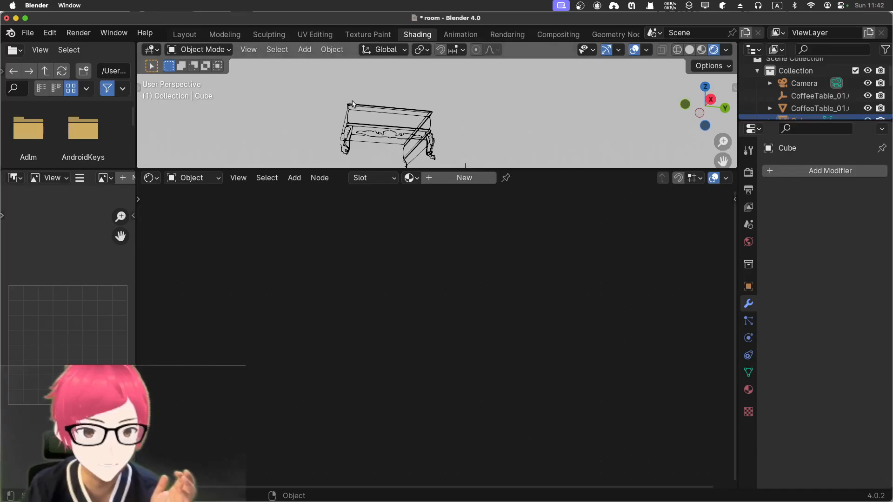
pyautogui.moveTo(529, 169); pyautogui.dragTo(512, 299)
pyautogui.moveTo(427, 177); pyautogui.dragTo(459, 238, button='middle')
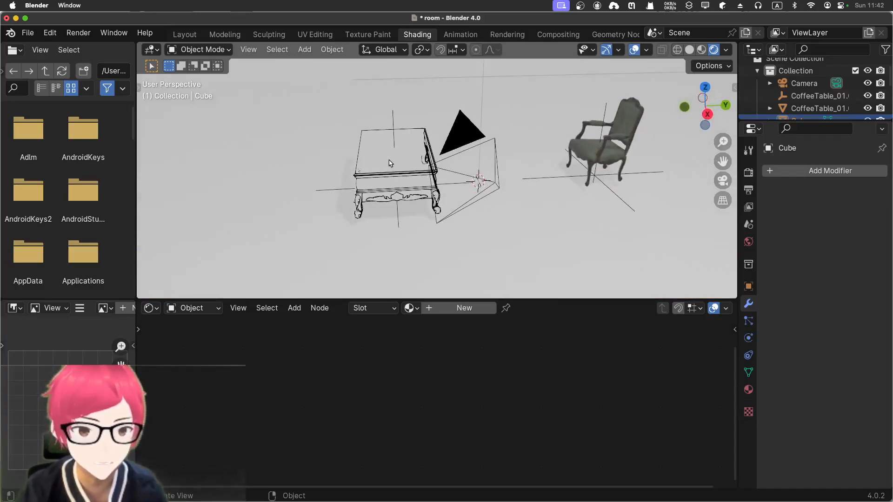
pyautogui.click(391, 162)
pyautogui.moveTo(532, 207)
pyautogui.mouseDown(button='middle')
pyautogui.moveTo(427, 209)
pyautogui.moveTo(442, 208)
pyautogui.mouseUp(button='middle')
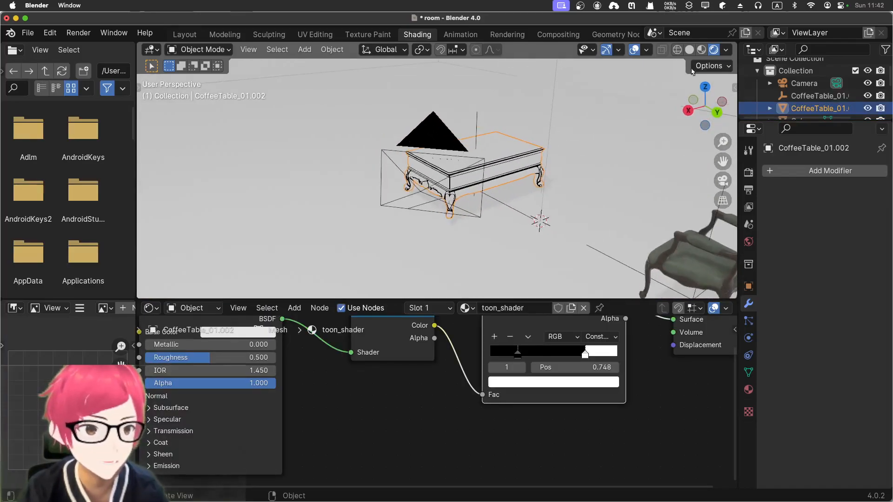
# Compare the coffee table in Rendered and Material Preview shading, ending in Material Preview through the camera
pyautogui.click(701, 50)
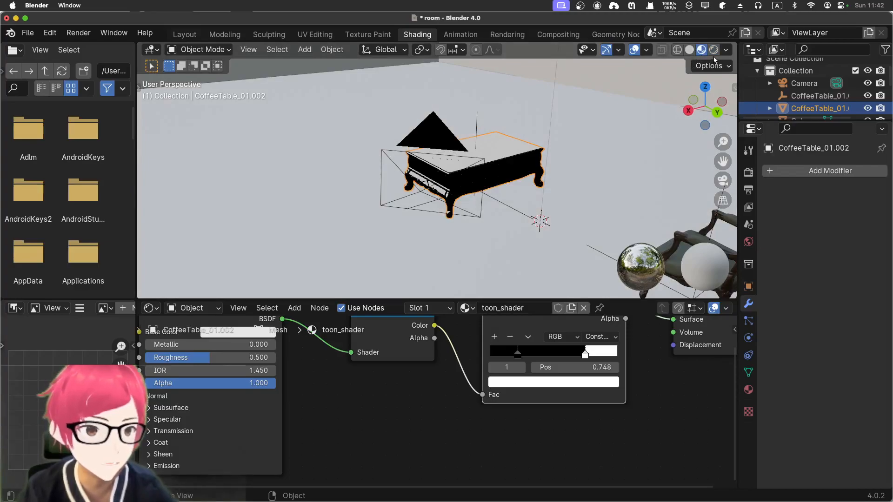
pyautogui.click(714, 49)
pyautogui.moveTo(605, 128); pyautogui.dragTo(676, 84, button='middle')
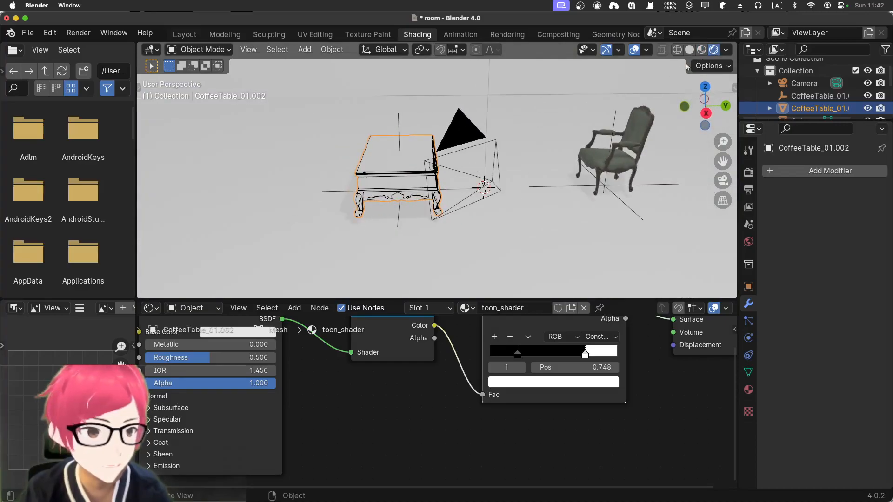
pyautogui.click(701, 49)
pyautogui.moveTo(484, 173)
pyautogui.mouseDown(button='middle')
pyautogui.moveTo(385, 158)
pyautogui.moveTo(430, 158)
pyautogui.moveTo(413, 157)
pyautogui.mouseUp(button='middle')
pyautogui.click(690, 50)
pyautogui.click(702, 50)
pyautogui.moveTo(523, 151)
pyautogui.mouseDown(button='middle')
pyautogui.moveTo(590, 160)
pyautogui.moveTo(512, 151)
pyautogui.mouseUp(button='middle')
pyautogui.scroll(3, 591, 161)
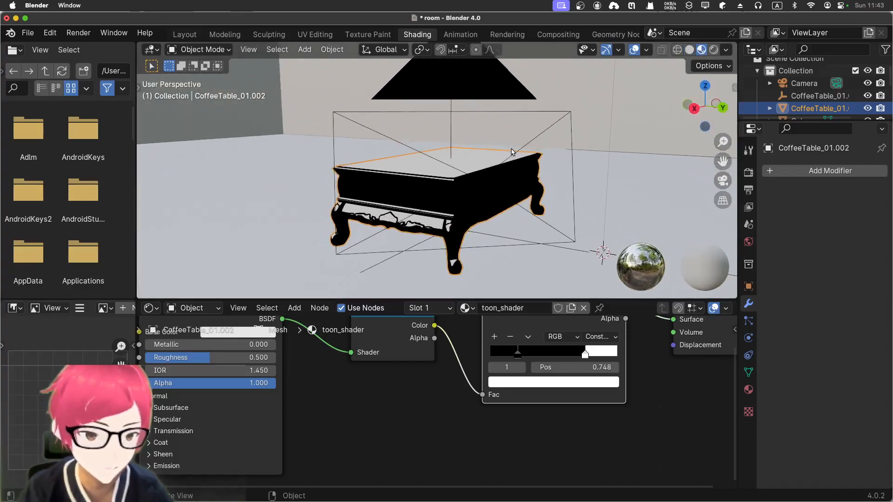
pyautogui.press('KP_0')
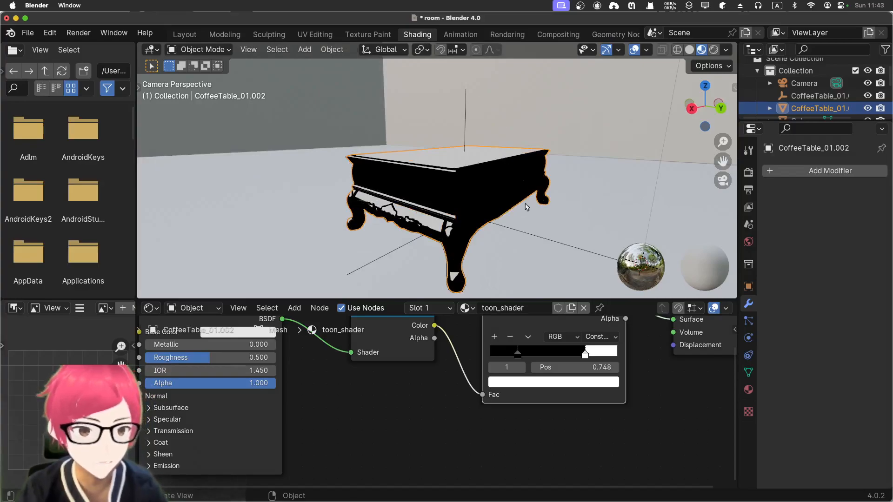
# Try Linear interpolation on the Color Ramp with the white stop moved to about 0.464
pyautogui.moveTo(585, 354)
pyautogui.mouseDown()
pyautogui.moveTo(570, 355)
pyautogui.moveTo(577, 355)
pyautogui.mouseUp()
pyautogui.click(600, 337)
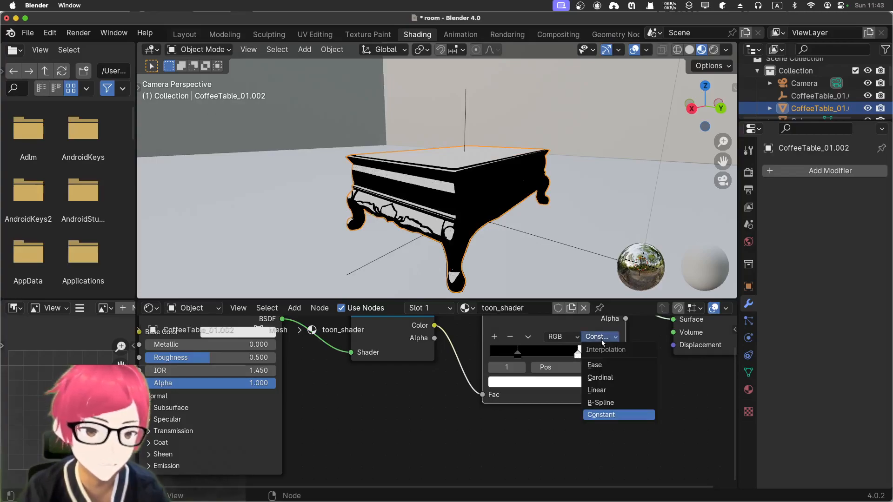
pyautogui.click(606, 389)
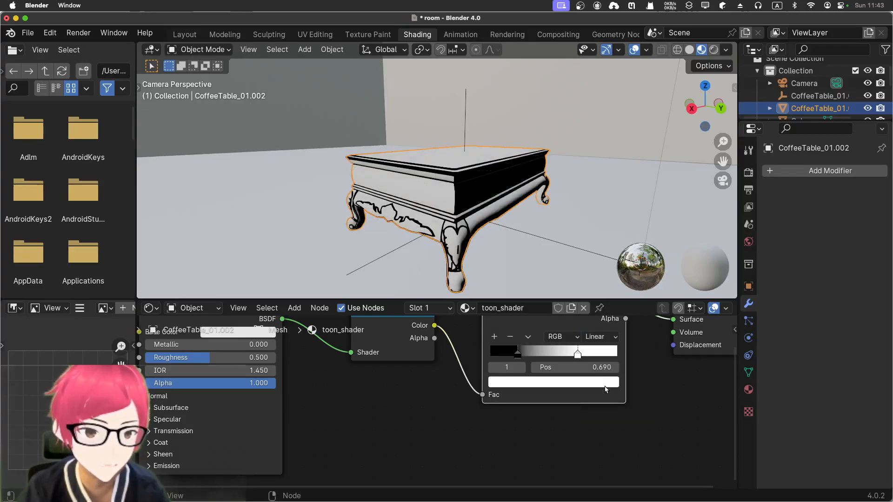
pyautogui.moveTo(577, 355)
pyautogui.mouseDown()
pyautogui.moveTo(553, 355)
pyautogui.moveTo(610, 356)
pyautogui.moveTo(566, 349)
pyautogui.mouseUp()
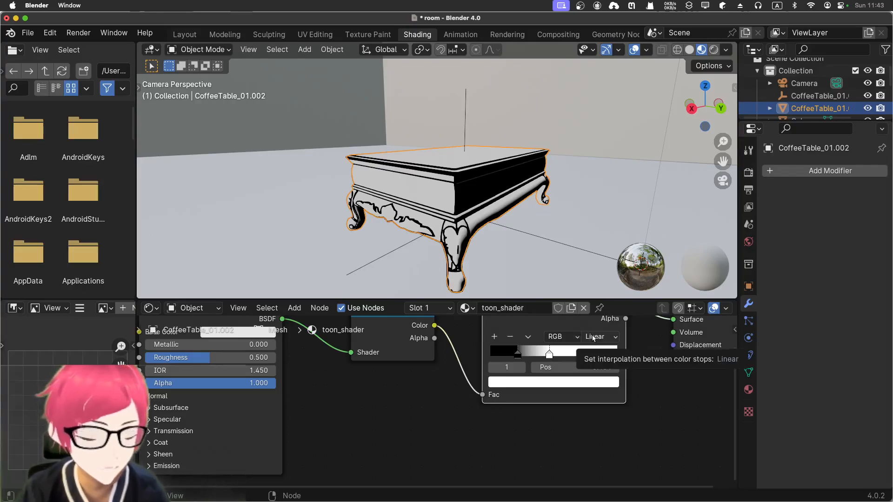
# Set the Color Ramp to Constant interpolation and move the white stop to about 0.676 and the black stop to about 0.085
pyautogui.click(597, 337)
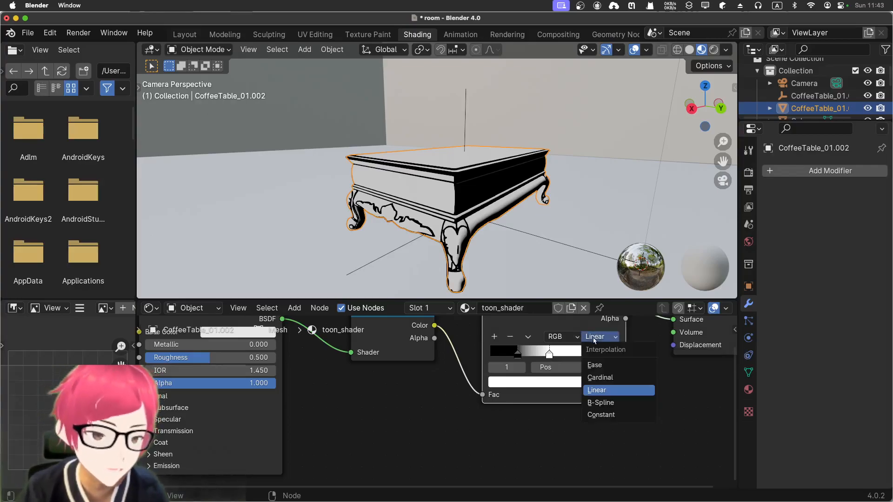
pyautogui.click(601, 414)
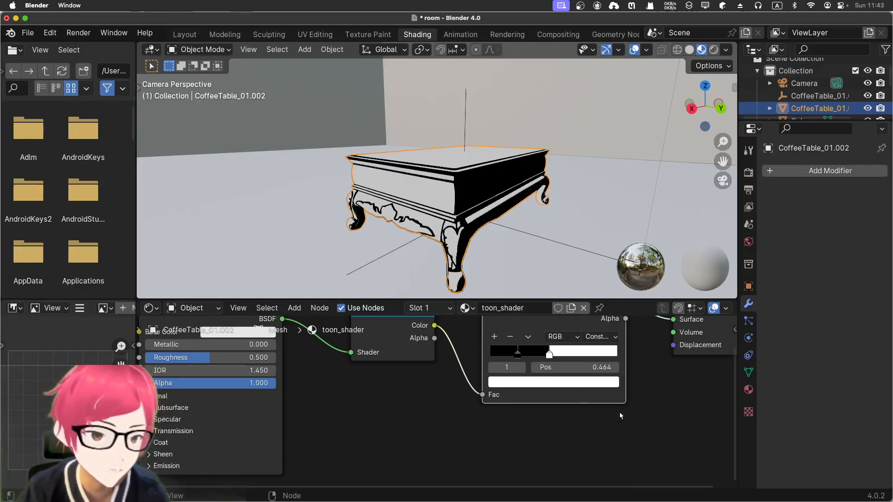
pyautogui.moveTo(550, 355); pyautogui.dragTo(582, 363)
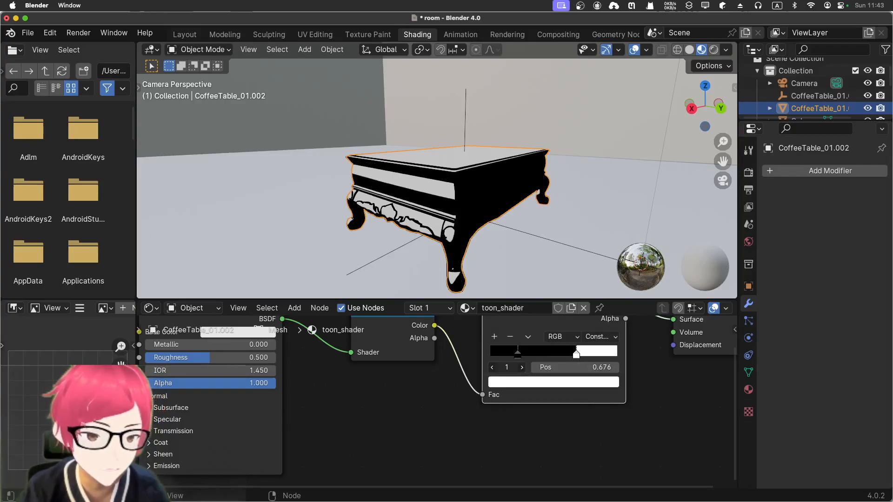
pyautogui.moveTo(519, 358); pyautogui.dragTo(514, 359)
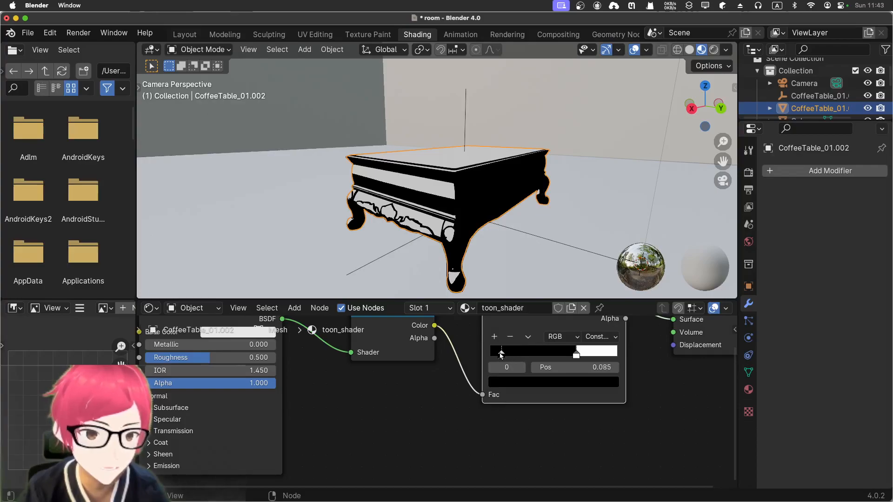
# Lighten the Color Ramp's black stop to grey with a value of about 0.099 and readjust the stops, with the white one at about 0.667
pyautogui.click(561, 383)
pyautogui.moveTo(611, 291); pyautogui.dragTo(609, 264)
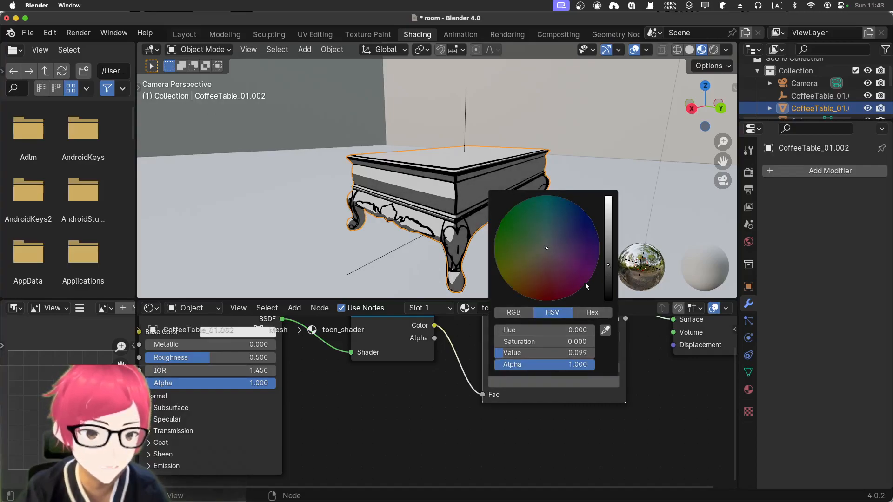
pyautogui.moveTo(578, 357)
pyautogui.mouseDown()
pyautogui.moveTo(587, 355)
pyautogui.moveTo(515, 354)
pyautogui.mouseUp()
pyautogui.click(575, 353)
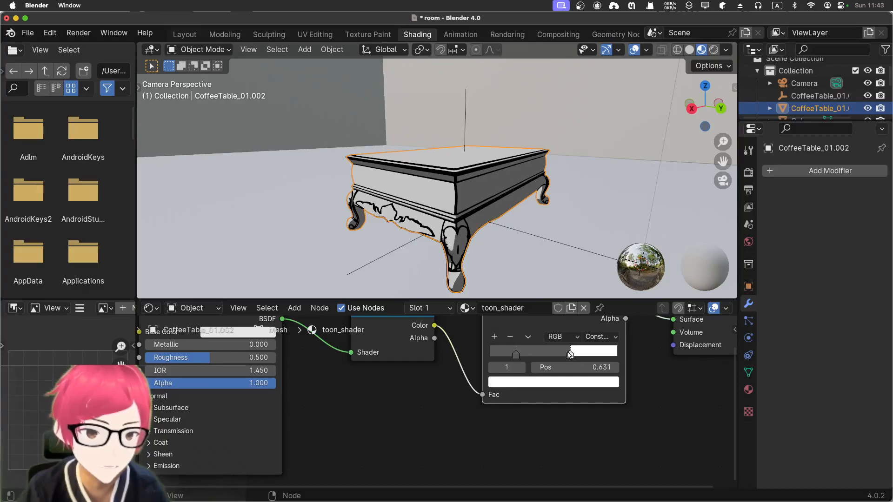
pyautogui.moveTo(511, 266); pyautogui.dragTo(542, 241, button='middle')
pyautogui.scroll(-2, 540, 265)
pyautogui.scroll(1, 552, 237)
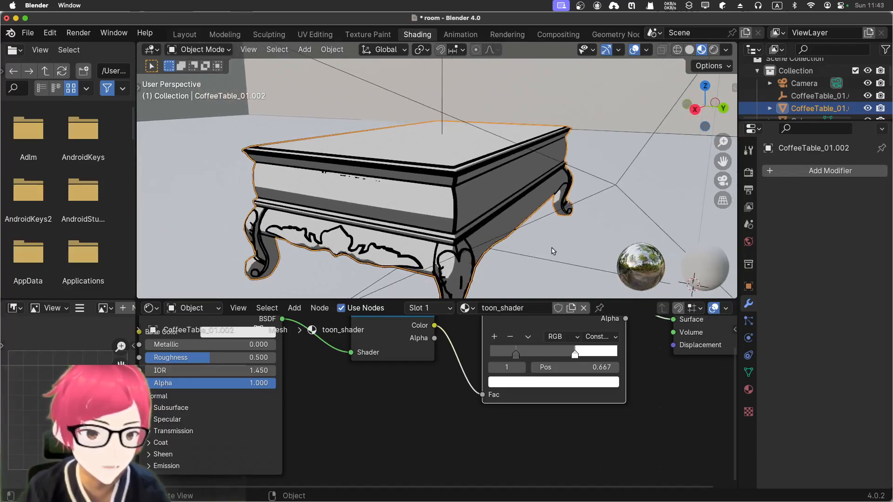
pyautogui.press('KP_0')
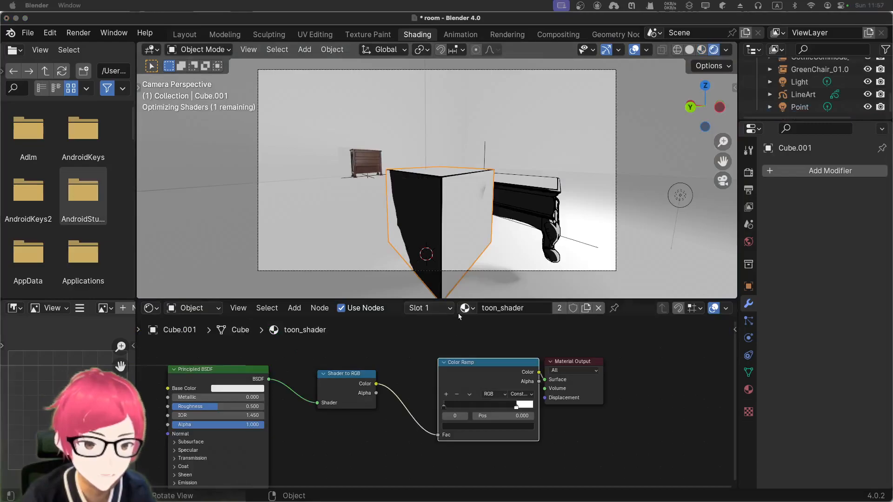
# Duplicate the toon-shaded cube and place the copy about 1.45 m away, beyond the coffee table at the edge of the camera frame
pyautogui.moveTo(439, 212); pyautogui.dragTo(419, 210)
pyautogui.click(370, 163)
pyautogui.click(418, 146)
pyautogui.click(443, 207)
pyautogui.click(422, 223)
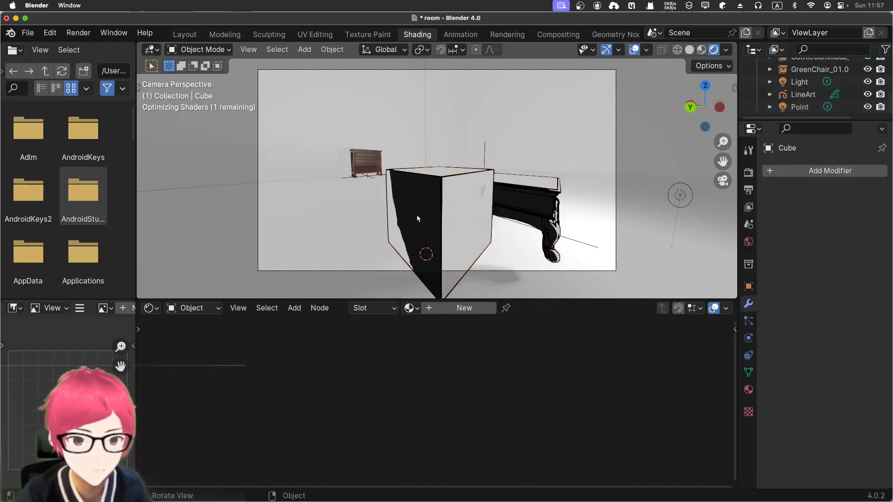
pyautogui.hotkey('shift', 'd')
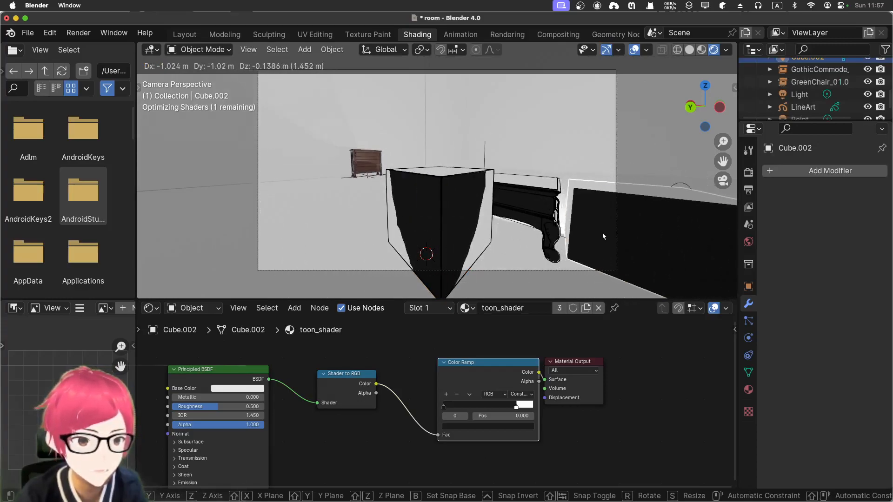
pyautogui.click(599, 235)
# Resize the duplicated cube and stretch it along the global Z axis by a factor of about -7.94
pyautogui.press('s')
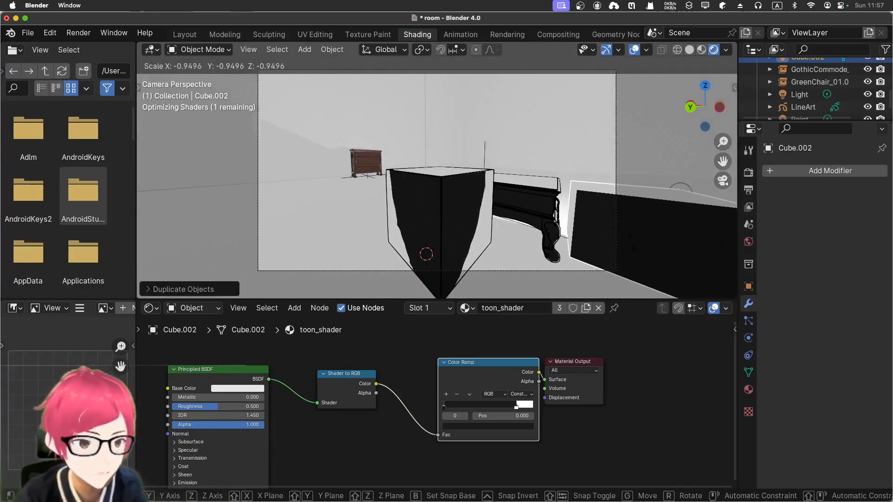
pyautogui.press('Return')
pyautogui.press('s')
pyautogui.press('z')
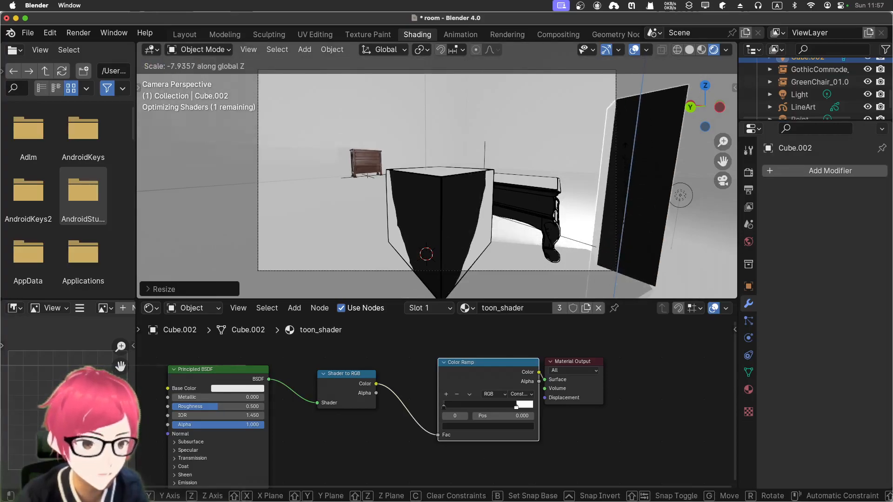
pyautogui.click(576, 205)
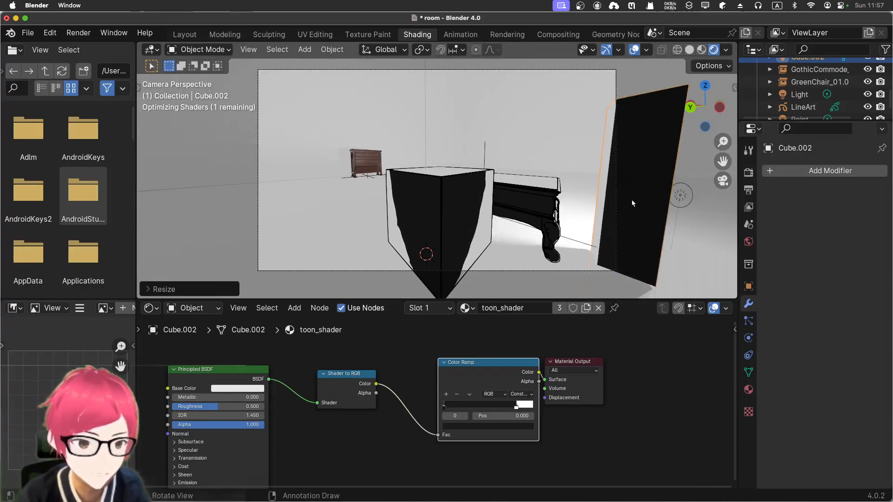
# Walk the camera around the room and reframe the cube, coffee table and tall stretched cube from a slightly raised angle
pyautogui.click(401, 169)
pyautogui.hotkey('shift', '`')
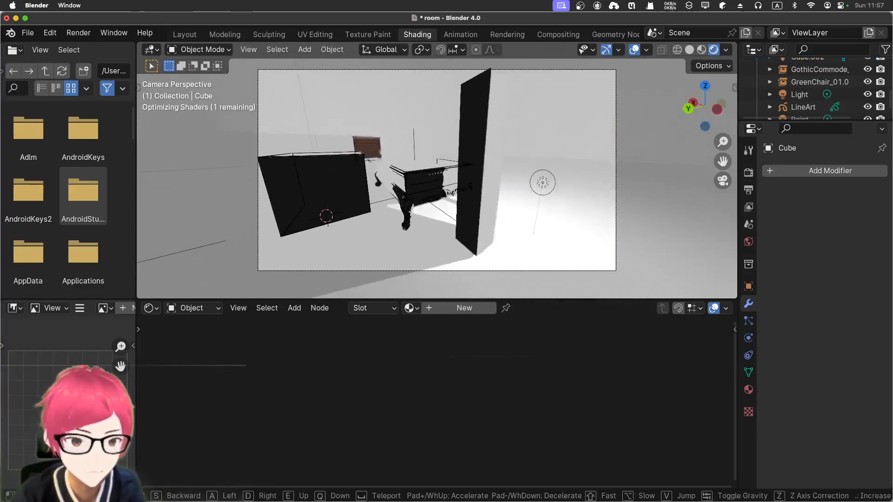
pyautogui.press('d')
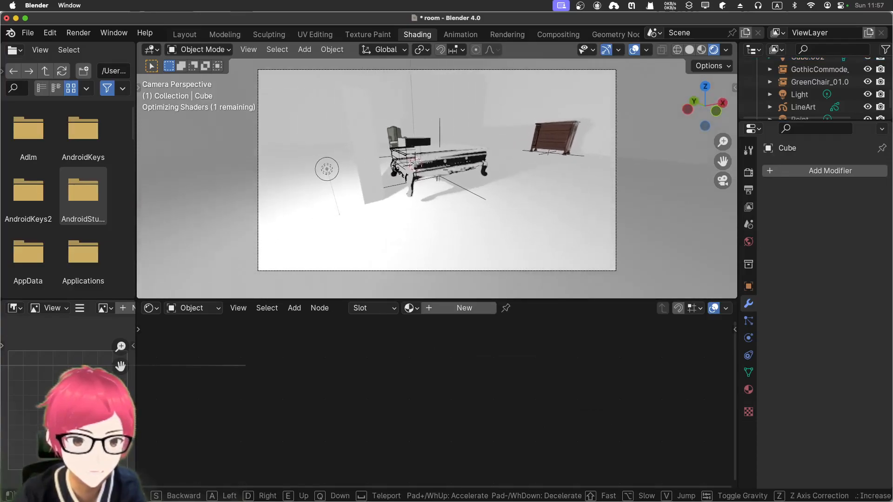
pyautogui.press('w')
pyautogui.press('a')
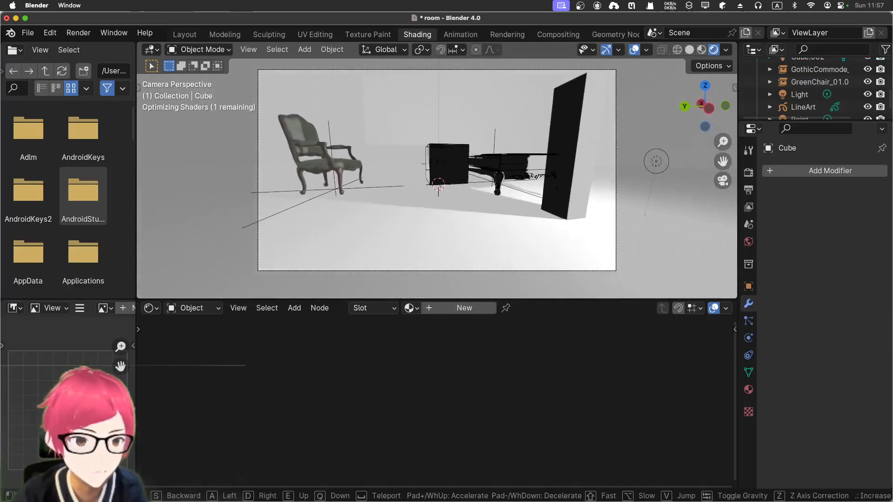
pyautogui.press('d')
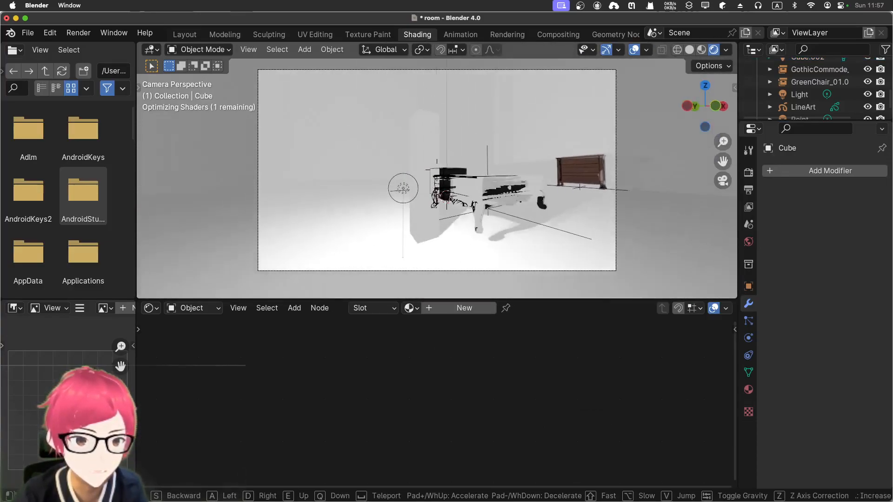
pyautogui.press('s')
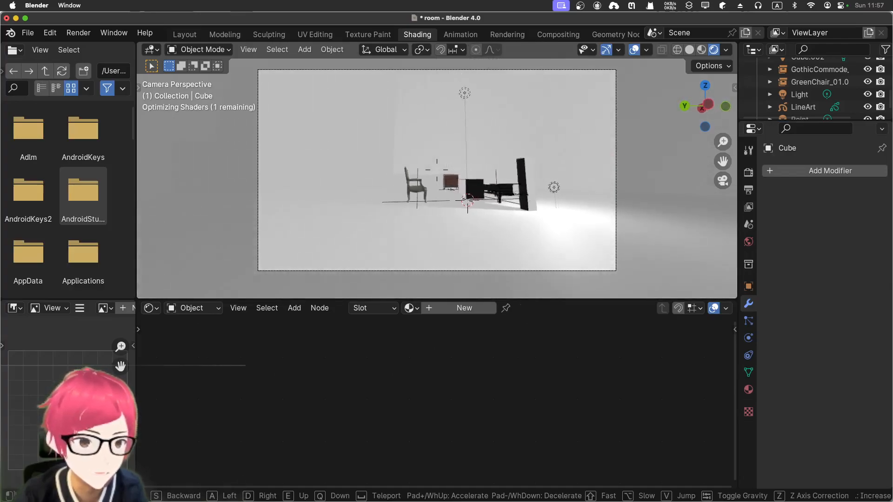
pyautogui.press('w')
pyautogui.press('d')
pyautogui.press('a')
pyautogui.press('d')
pyautogui.press('a')
pyautogui.press('d')
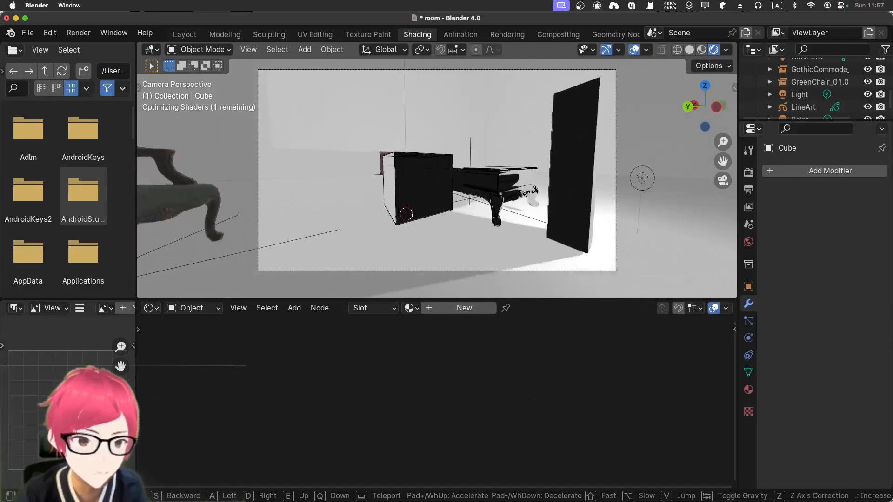
pyautogui.press('w')
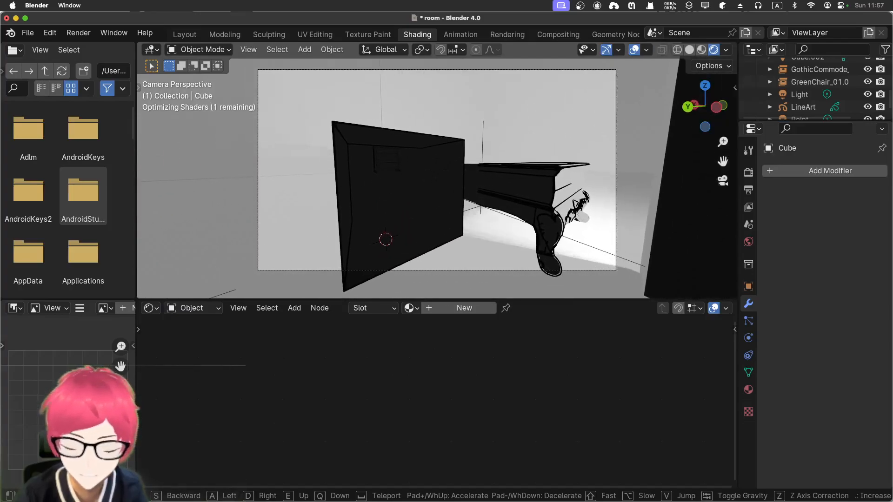
pyautogui.press('s')
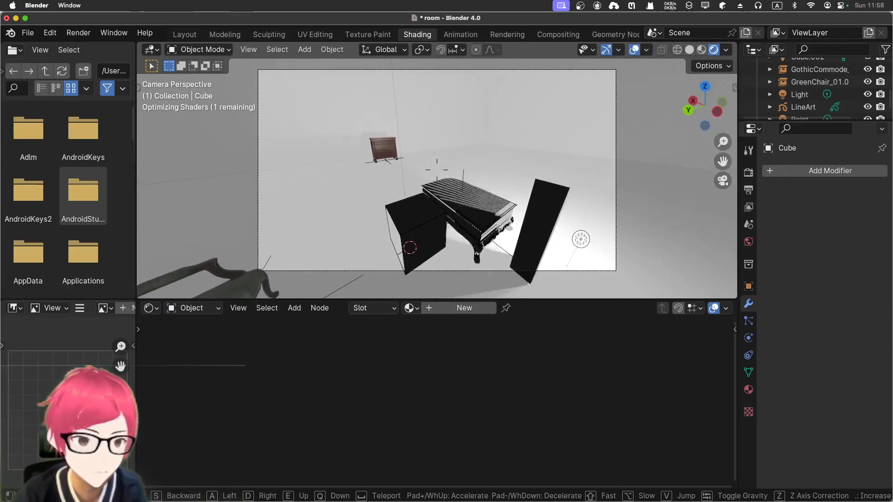
pyautogui.click(496, 169)
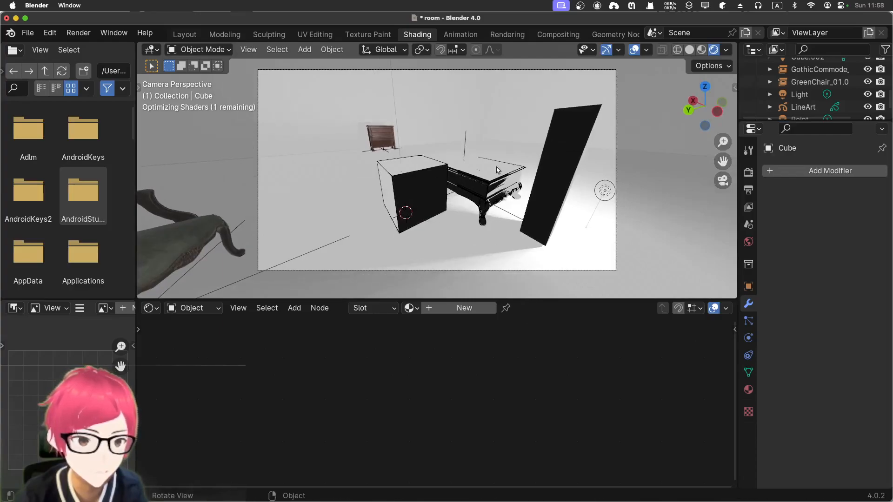
# Move the light beside the tall cube over near the commode, to about X 0.14, Y 0.228, Z 1.107
pyautogui.click(543, 181)
pyautogui.click(606, 191)
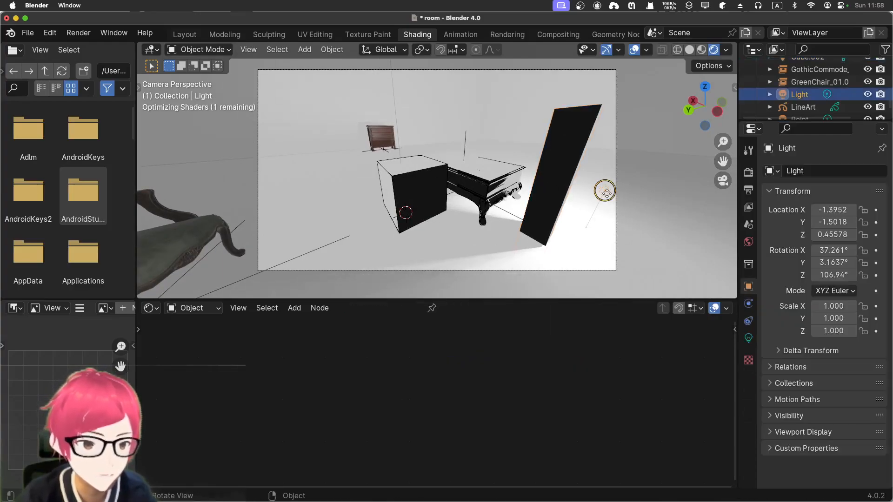
pyautogui.press('g')
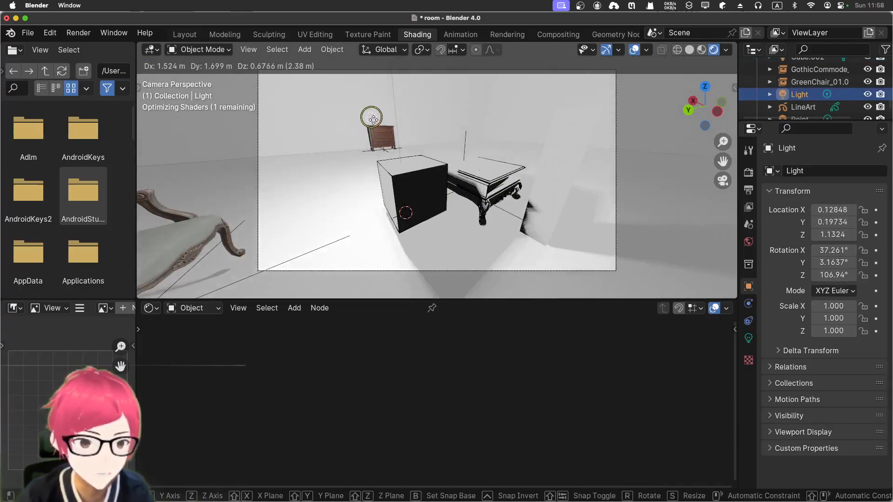
pyautogui.click(367, 120)
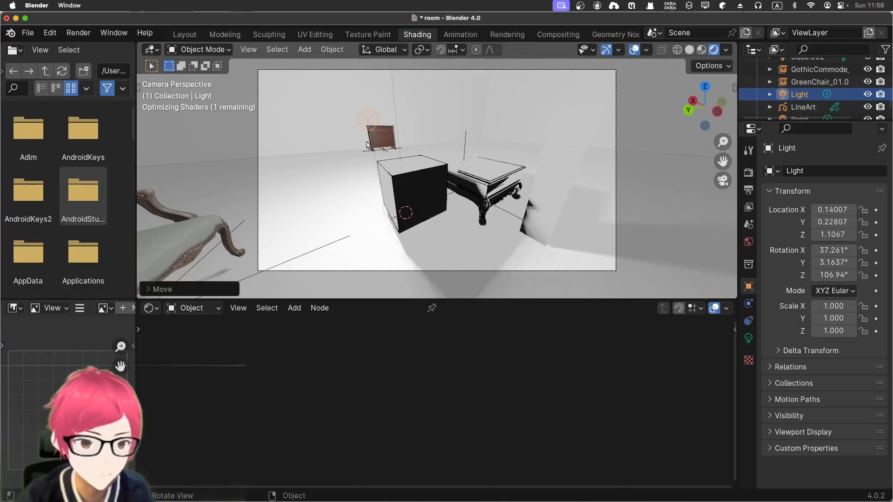
# Move the toon shader's Color Ramp stops on the front cube, the white one to about 0.92 and the black one to about 0.15
pyautogui.scroll(3, 396, 177)
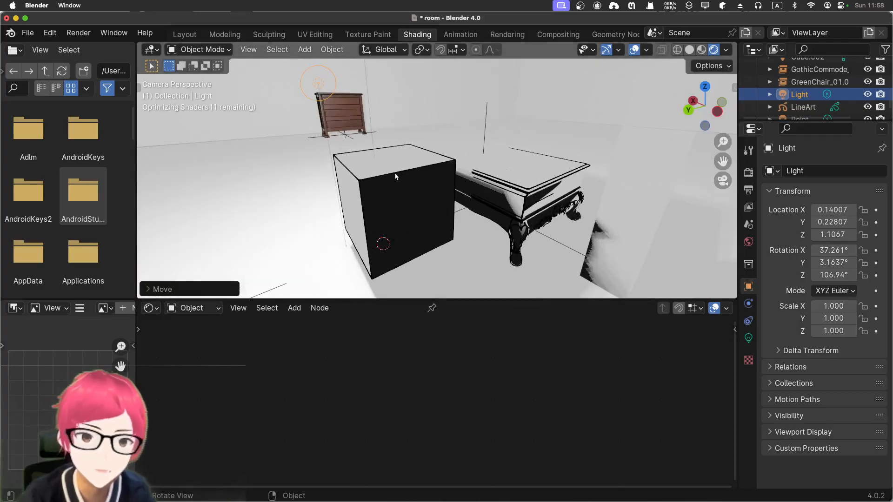
pyautogui.click(609, 222)
pyautogui.click(395, 210)
pyautogui.click(297, 233)
pyautogui.click(382, 210)
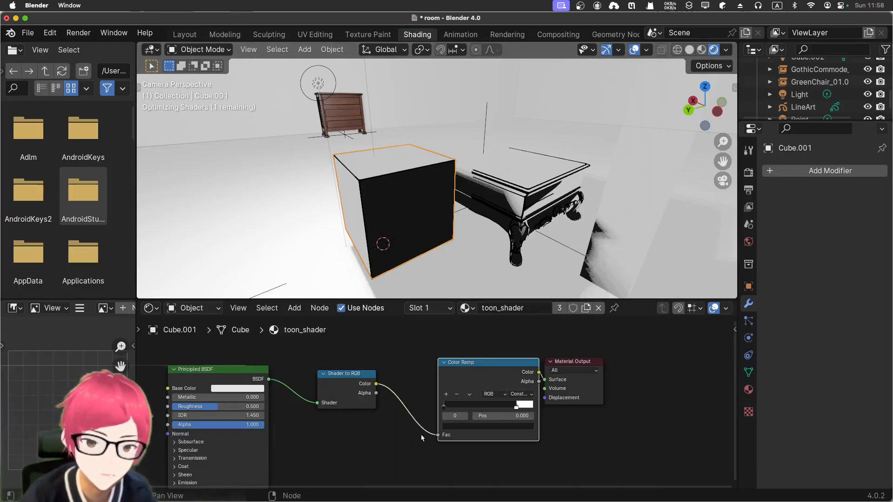
pyautogui.moveTo(516, 409); pyautogui.dragTo(527, 412)
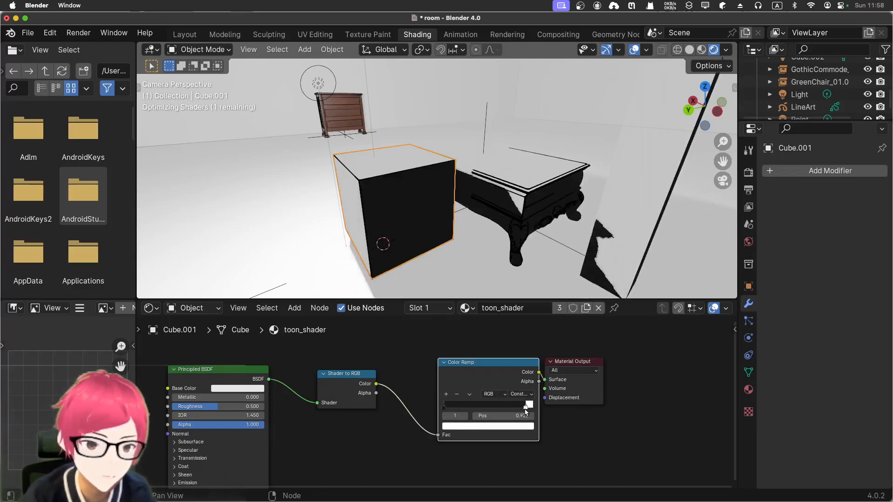
pyautogui.moveTo(445, 408); pyautogui.dragTo(456, 407)
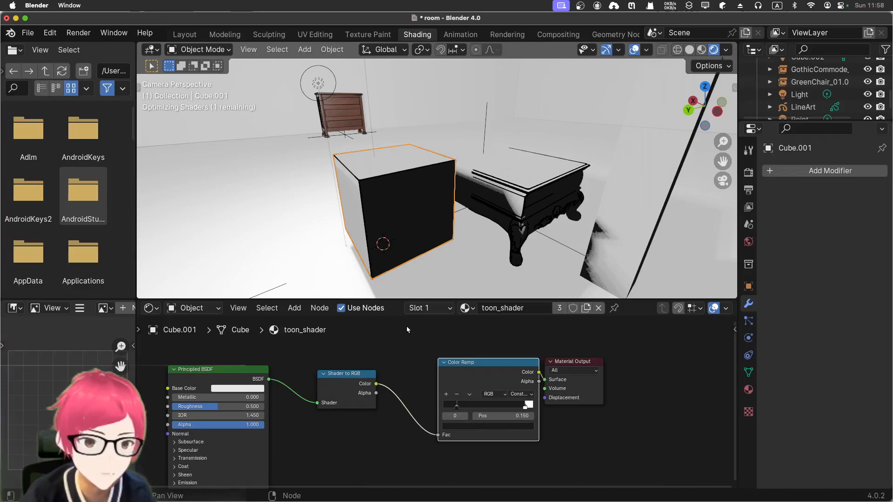
# Render the current camera view to inspect the toon shading with its outlines, and close the render result
pyautogui.click(295, 235)
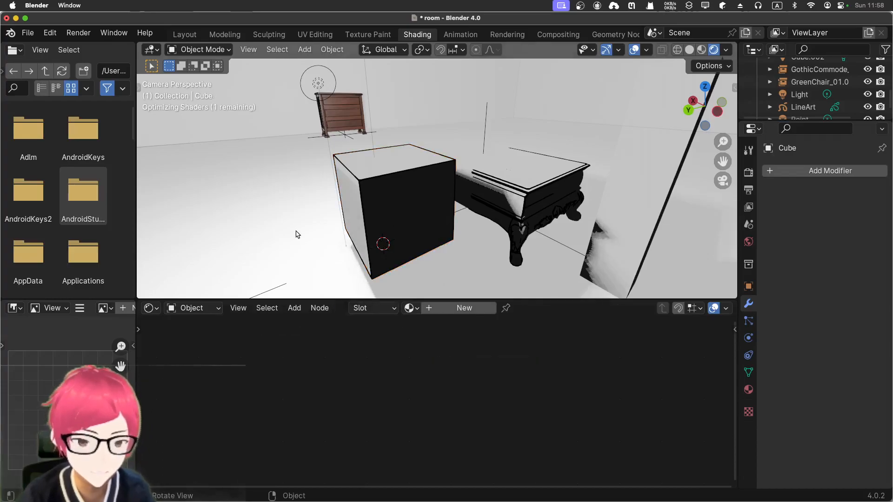
pyautogui.press('F12')
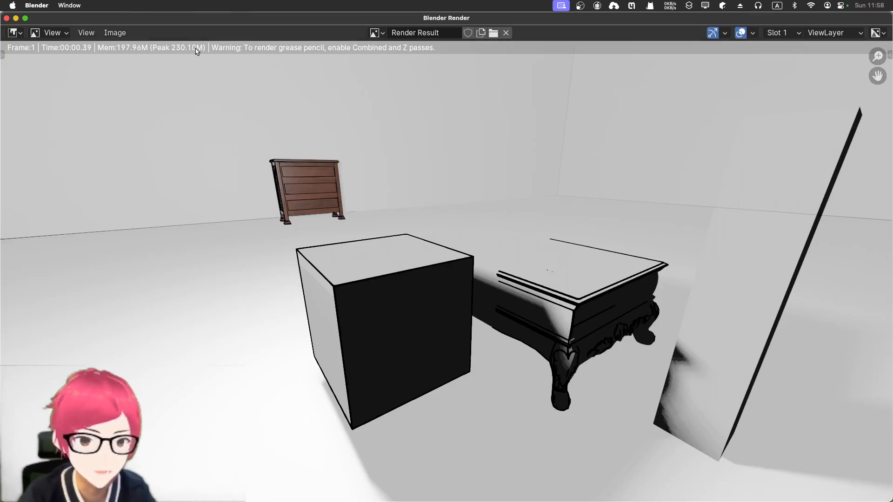
pyautogui.click(6, 19)
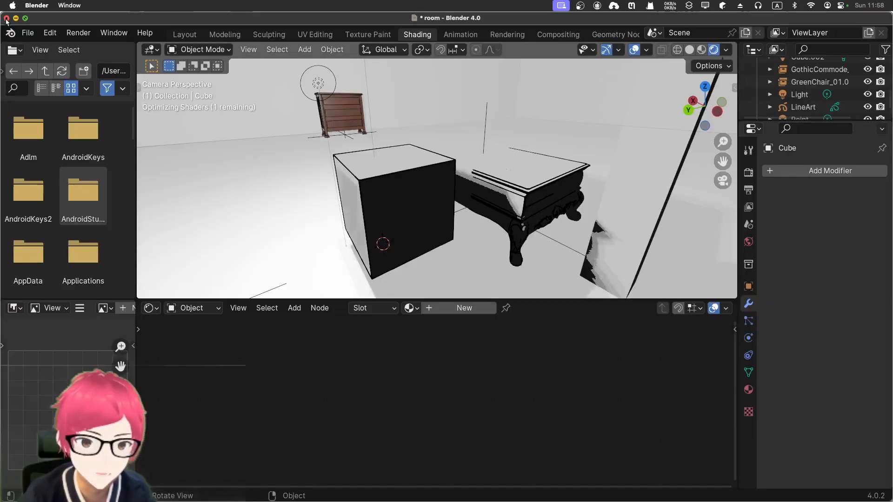
# Check the render engines available in the scene's render settings and keep EEVEE
pyautogui.click(749, 173)
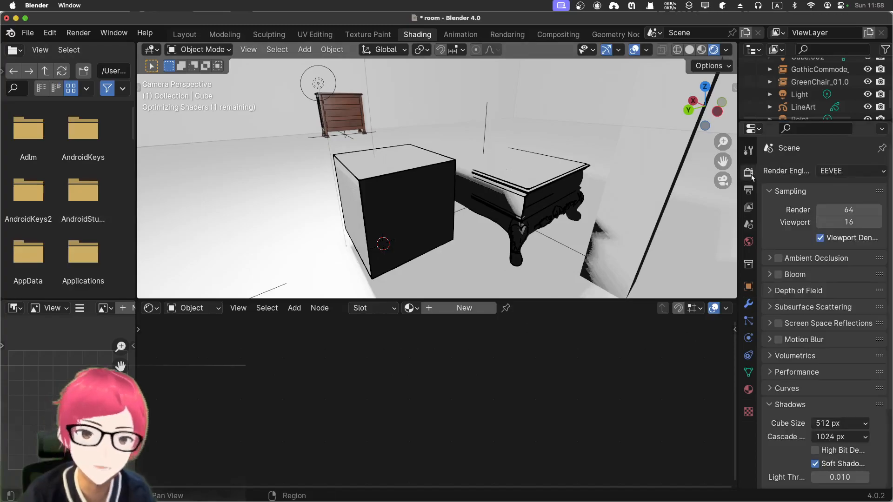
pyautogui.click(844, 172)
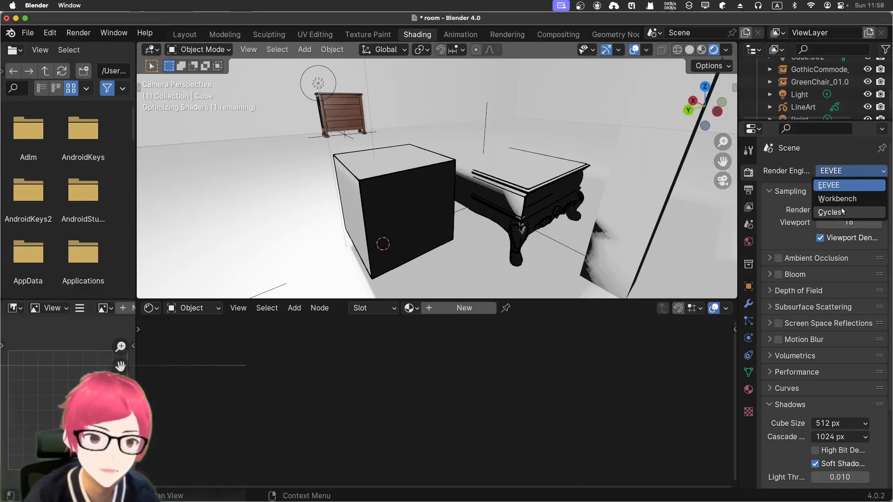
pyautogui.click(843, 158)
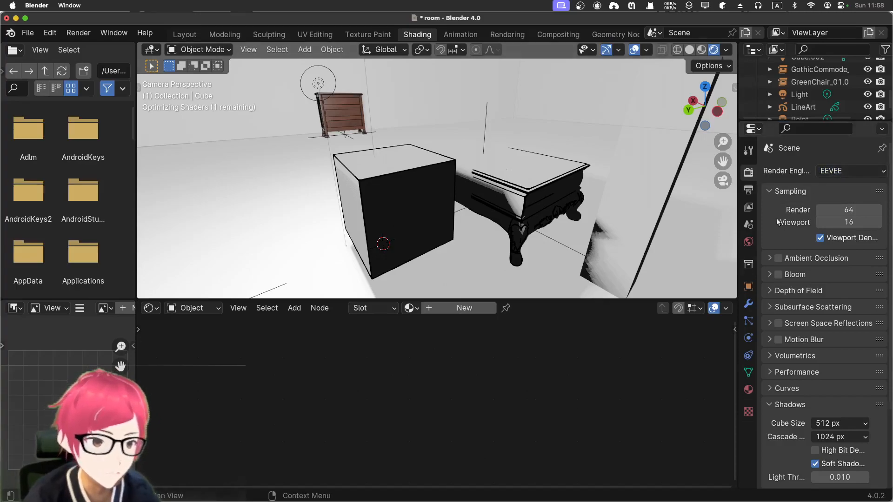
# Move the front toon-shaded cube about 0.84 m away from its outline and check the LineArt object's modifiers
pyautogui.click(376, 199)
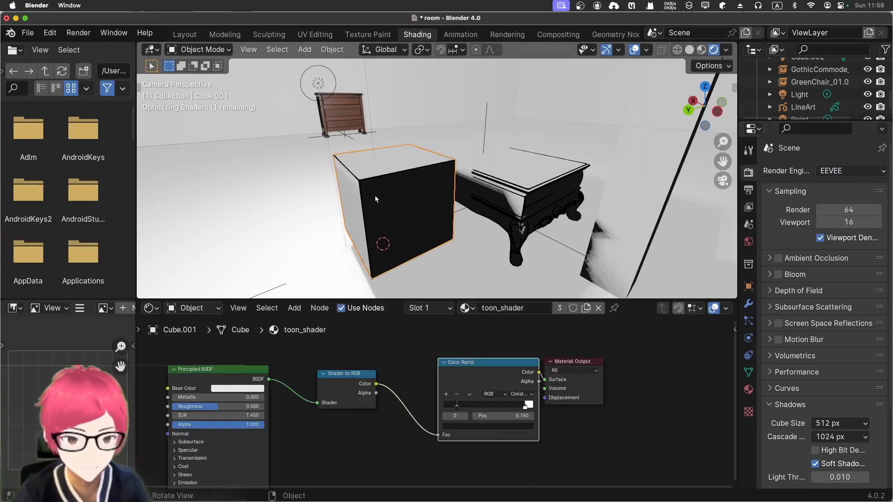
pyautogui.press('g')
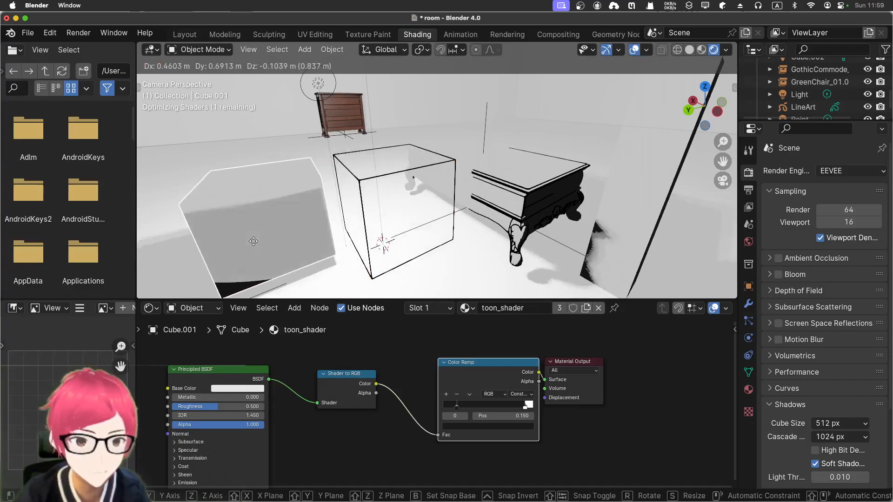
pyautogui.click(255, 244)
pyautogui.click(702, 49)
pyautogui.click(713, 51)
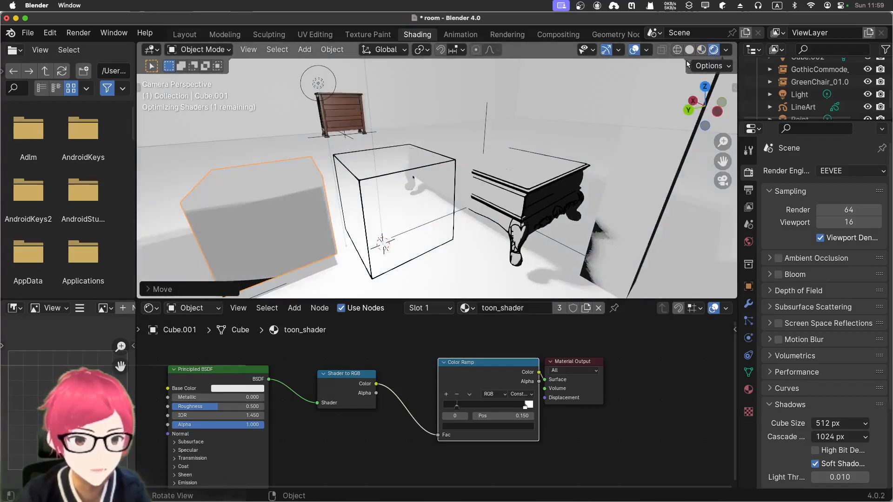
pyautogui.click(797, 107)
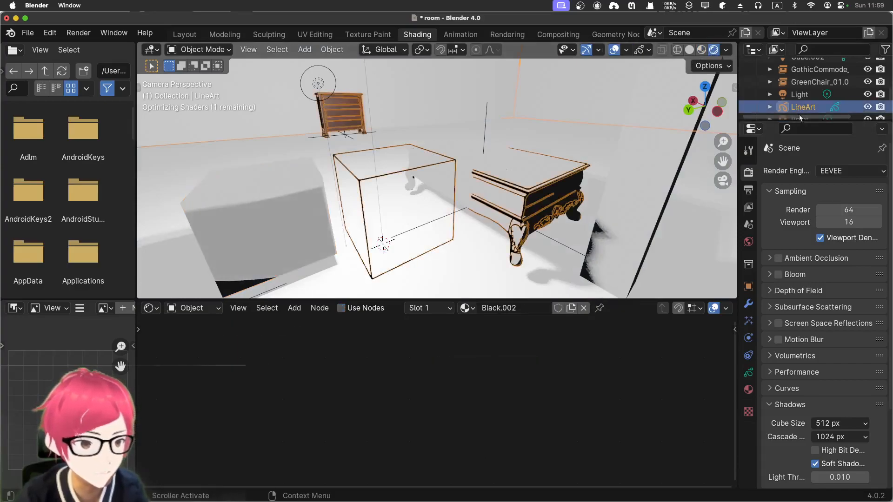
pyautogui.click(748, 304)
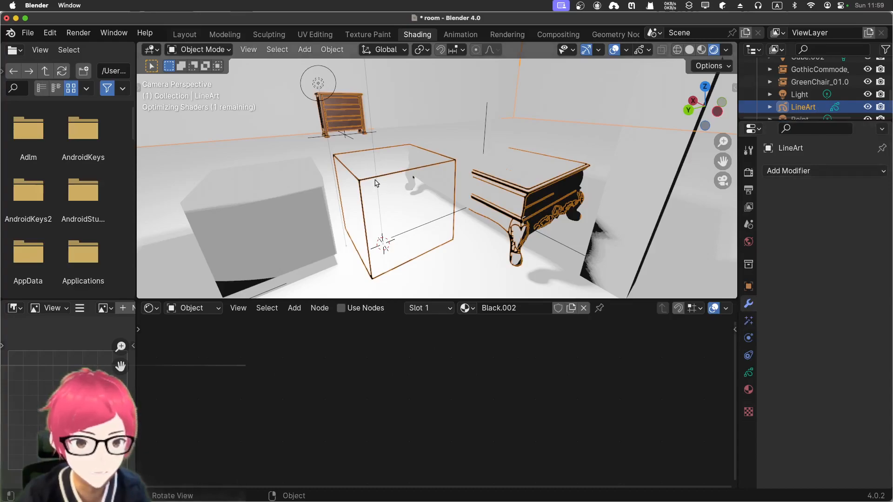
# Delete the displaced toon-shaded cube while keeping its line art outline
pyautogui.click(279, 191)
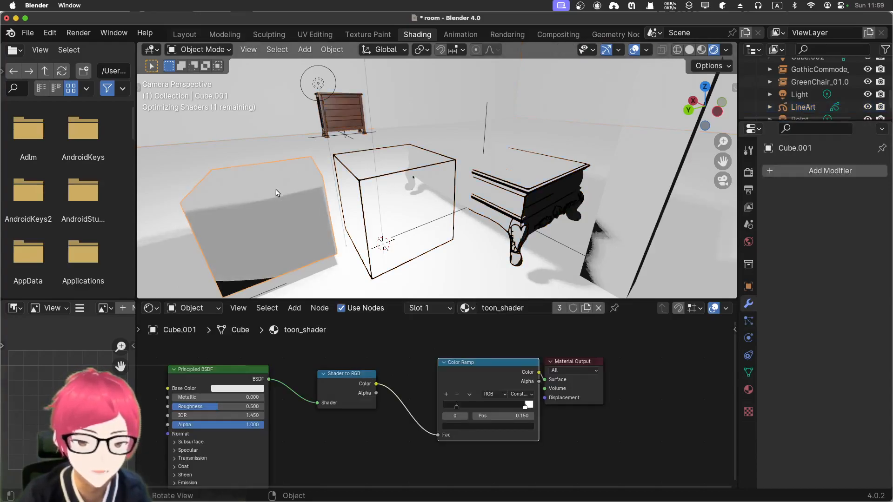
pyautogui.press('x')
pyautogui.click(274, 195)
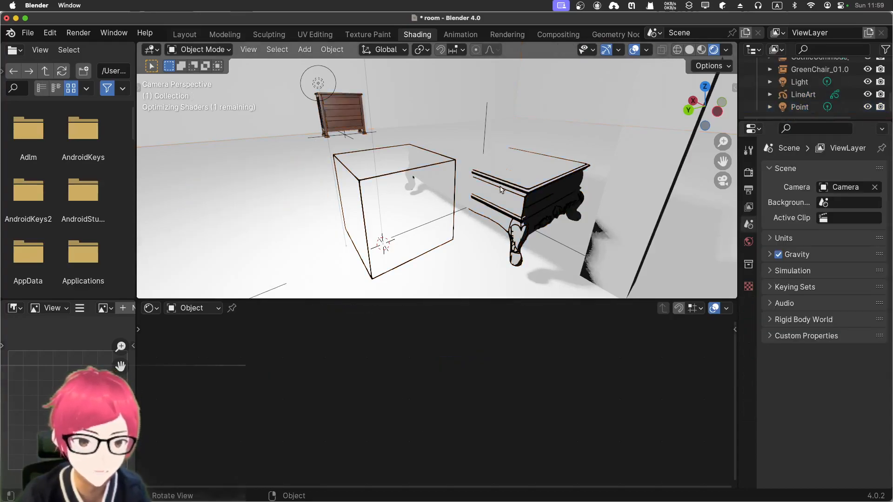
pyautogui.click(503, 192)
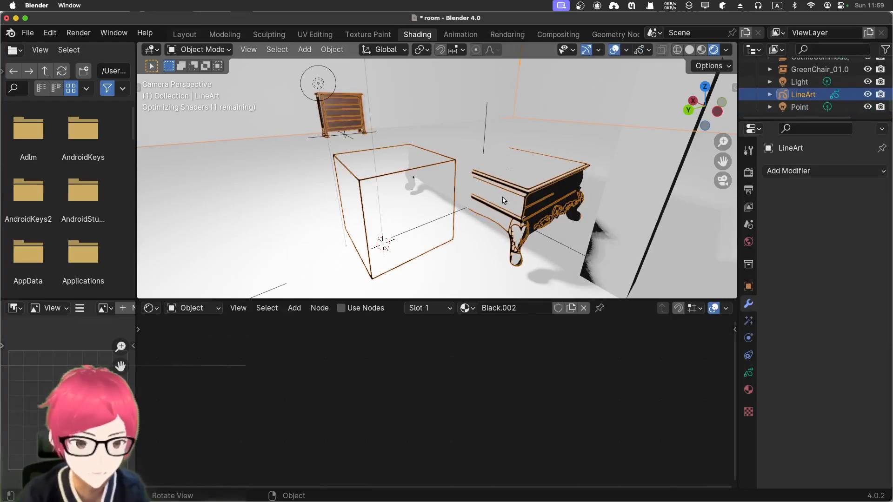
pyautogui.press('x')
pyautogui.click(504, 200)
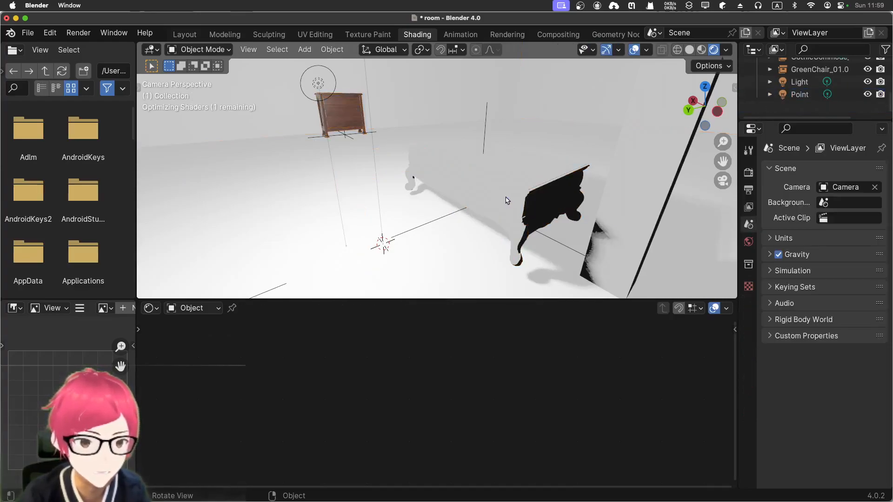
pyautogui.press('super+z')
# Delete the coffee table and the tall stretched cube, and examine the remaining line art up close
pyautogui.click(523, 173)
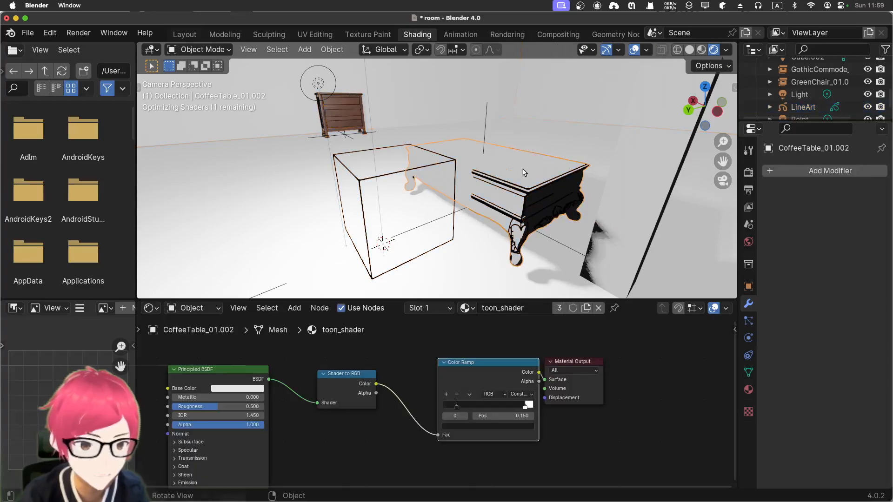
pyautogui.press('x')
pyautogui.click(524, 172)
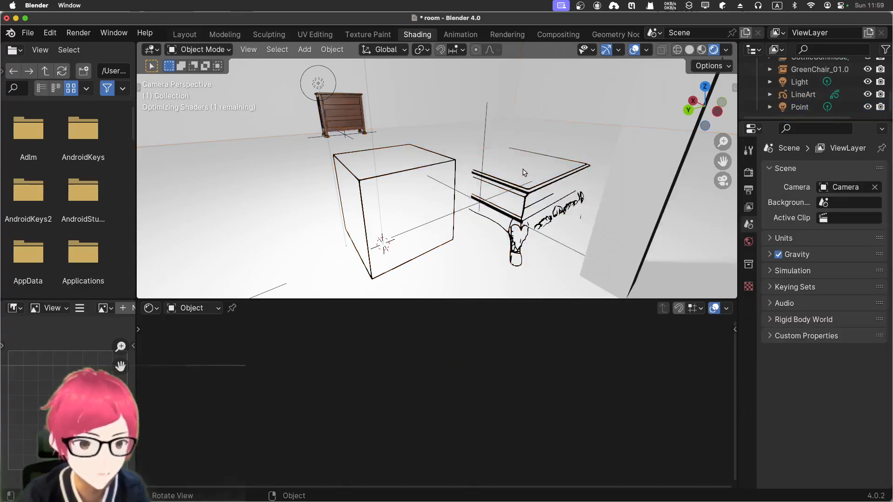
pyautogui.click(630, 201)
pyautogui.press('x')
pyautogui.click(631, 201)
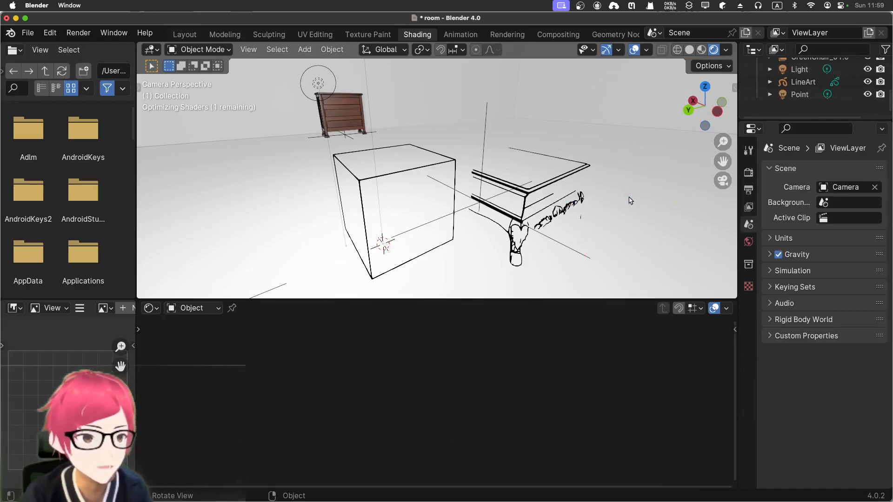
pyautogui.moveTo(581, 209); pyautogui.dragTo(573, 203, button='middle')
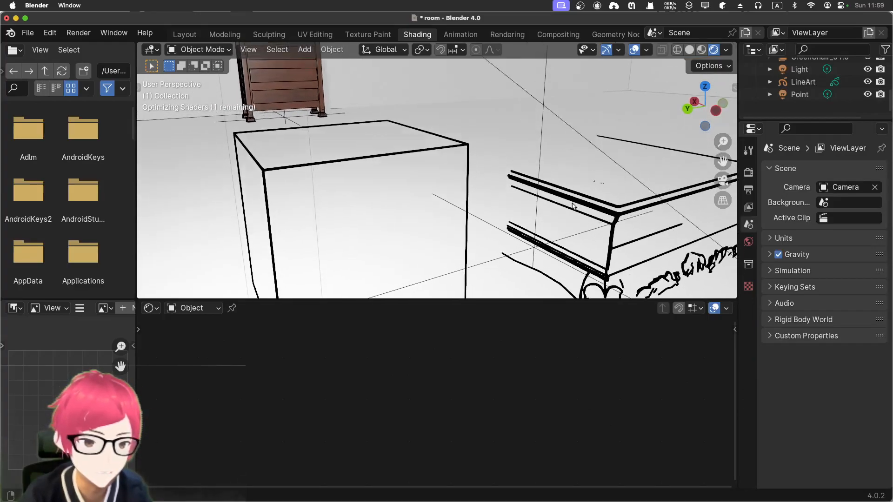
# Examine the leftover line art of the front cube and coffee table from farther away and several angles
pyautogui.scroll(-3, 574, 209)
pyautogui.scroll(-4, 630, 241)
pyautogui.moveTo(596, 231); pyautogui.dragTo(599, 226, button='middle')
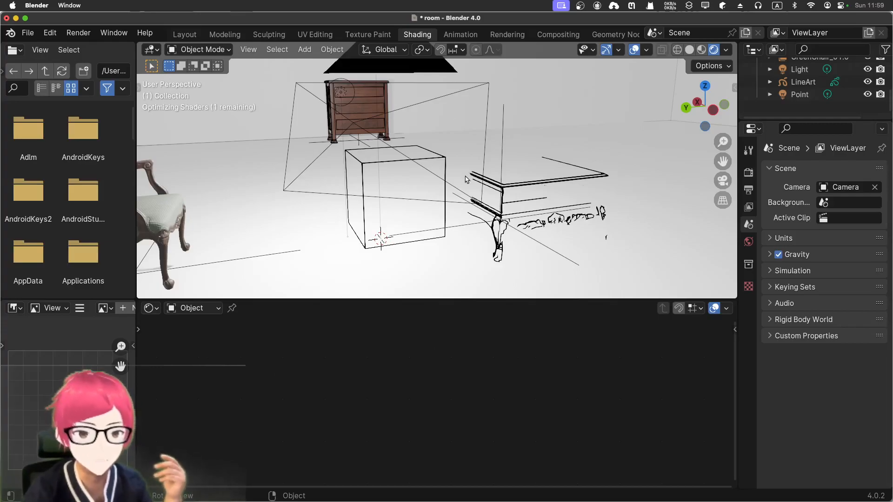
pyautogui.moveTo(428, 200)
pyautogui.mouseDown(button='middle')
pyautogui.moveTo(438, 197)
pyautogui.moveTo(398, 187)
pyautogui.moveTo(442, 173)
pyautogui.mouseUp(button='middle')
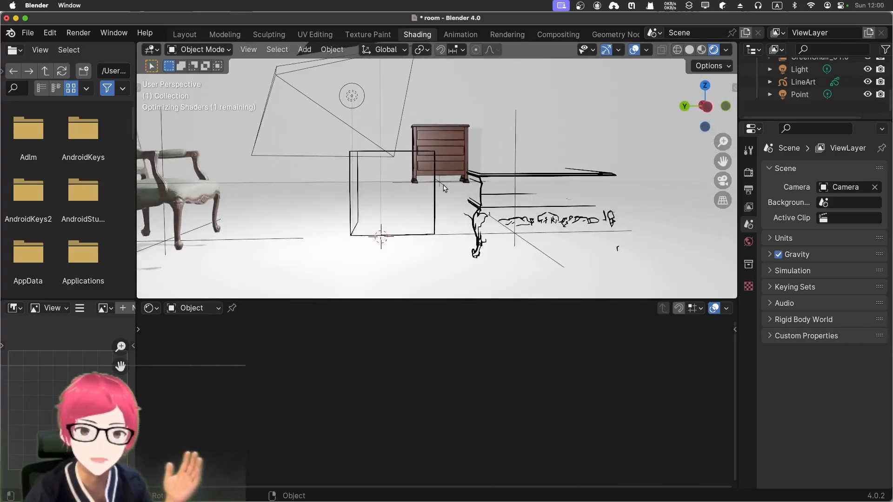
pyautogui.moveTo(386, 194); pyautogui.dragTo(413, 200, button='middle')
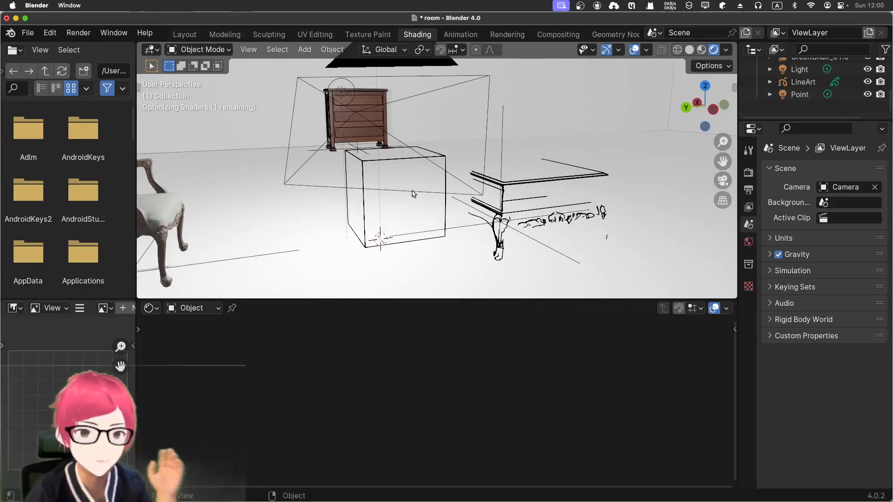
pyautogui.moveTo(399, 195)
pyautogui.mouseDown(button='middle')
pyautogui.moveTo(393, 209)
pyautogui.moveTo(403, 204)
pyautogui.mouseUp(button='middle')
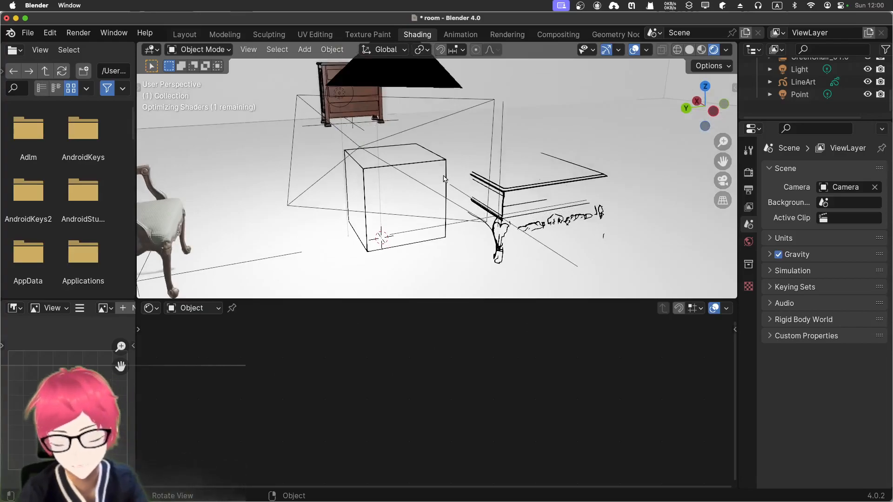
# Undo the deletions of the tall stretched cube, coffee table and front cube, and undo the front cube's move away from its outline
pyautogui.press('super+z')
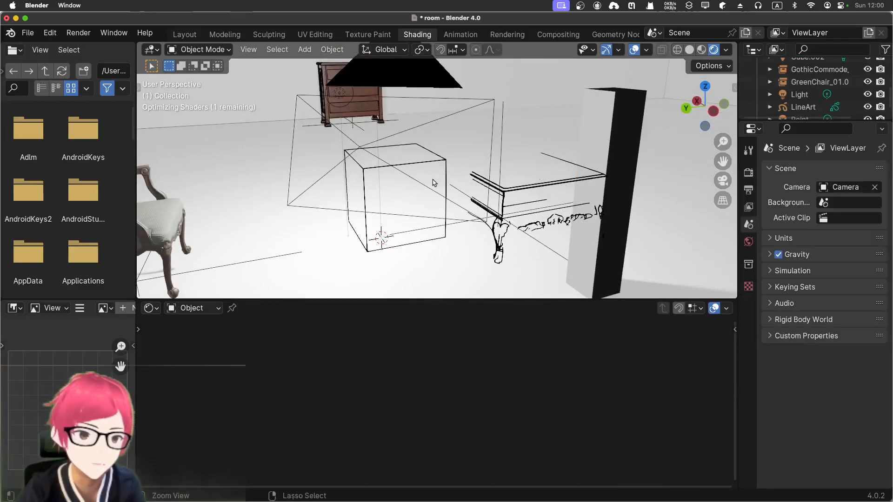
pyautogui.click(435, 181)
pyautogui.moveTo(428, 210); pyautogui.dragTo(384, 190, button='middle')
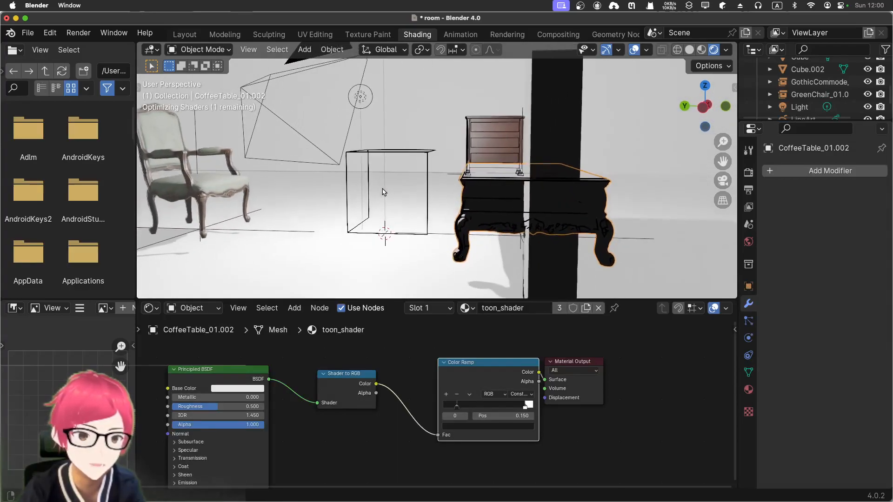
pyautogui.click(385, 192)
pyautogui.click(384, 192)
pyautogui.click(384, 193)
pyautogui.click(385, 193)
pyautogui.click(384, 192)
pyautogui.moveTo(384, 192)
pyautogui.mouseDown(button='middle')
pyautogui.moveTo(456, 236)
pyautogui.moveTo(457, 246)
pyautogui.mouseUp(button='middle')
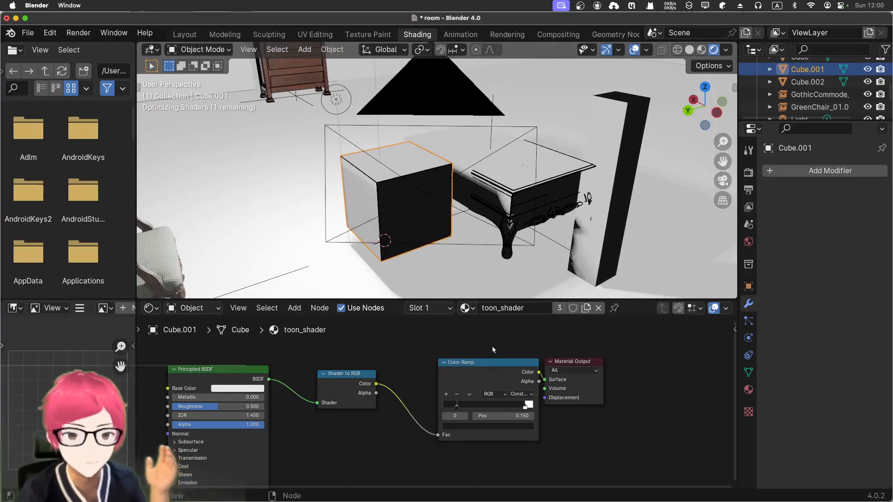
pyautogui.moveTo(332, 229); pyautogui.dragTo(297, 223, button='middle')
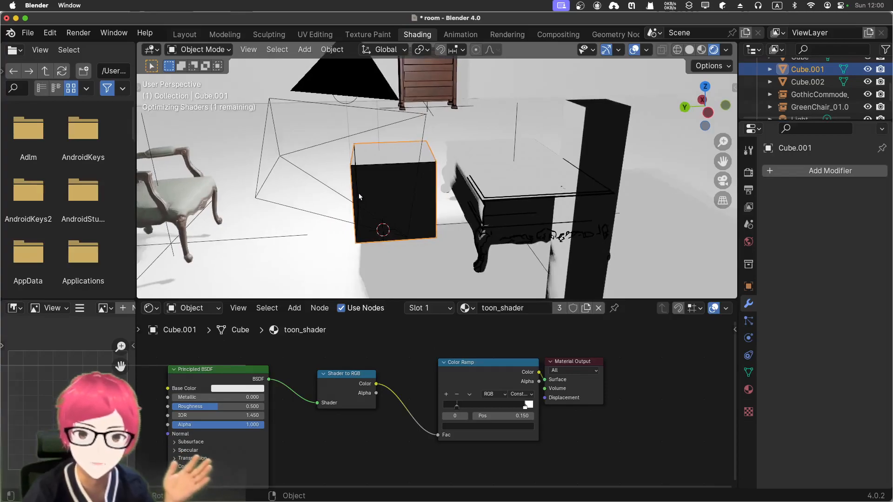